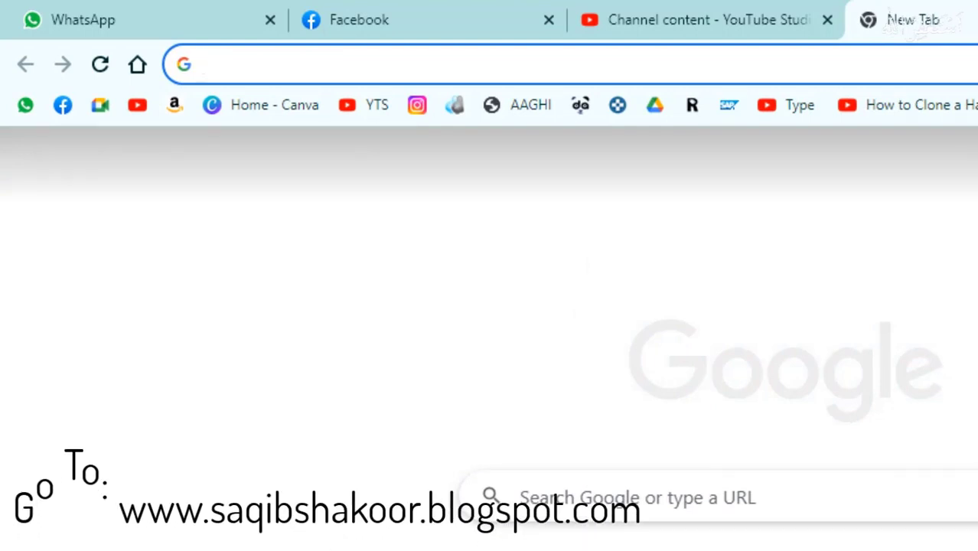
# - Go to saqibshakoor.blogspot.com in the browser
pyautogui.click(494, 64)
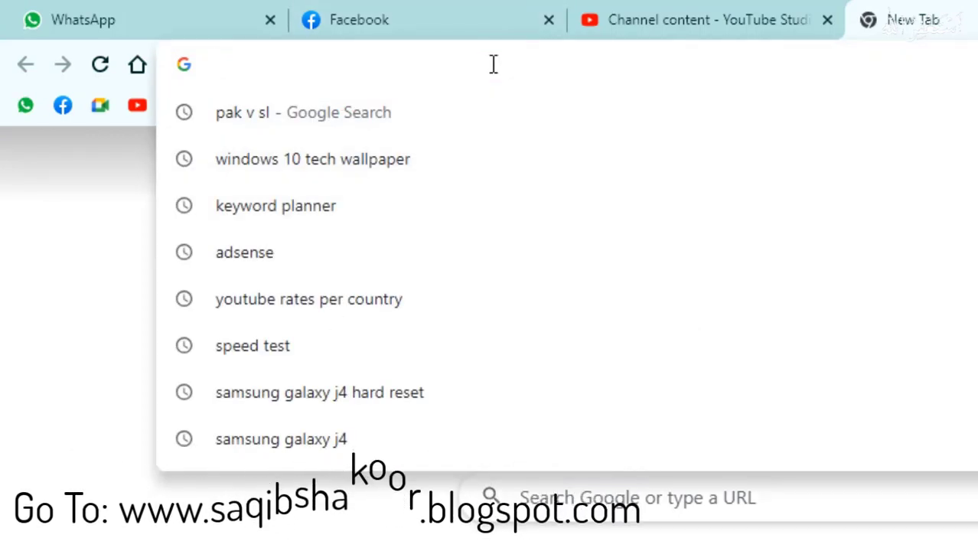
pyautogui.write('saqi')
pyautogui.press('Right')
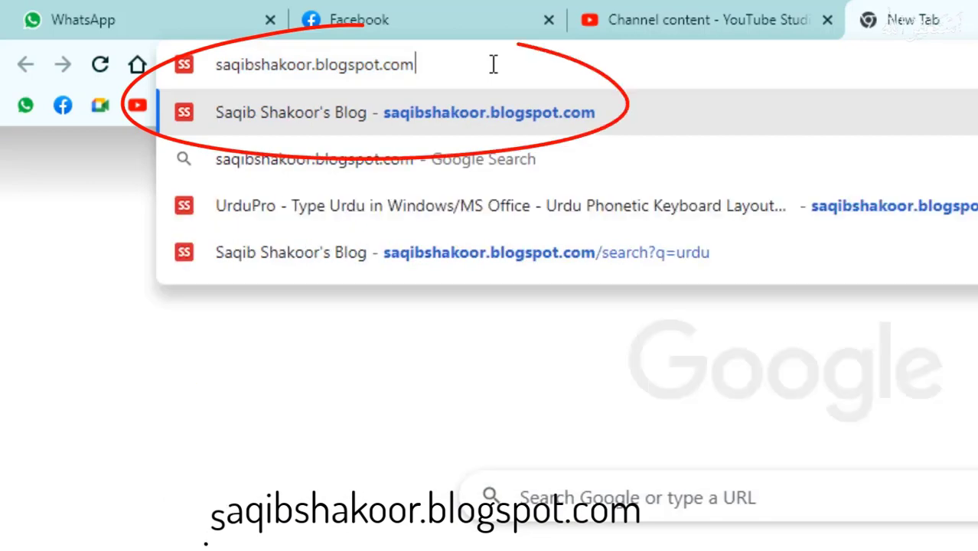
pyautogui.press('Return')
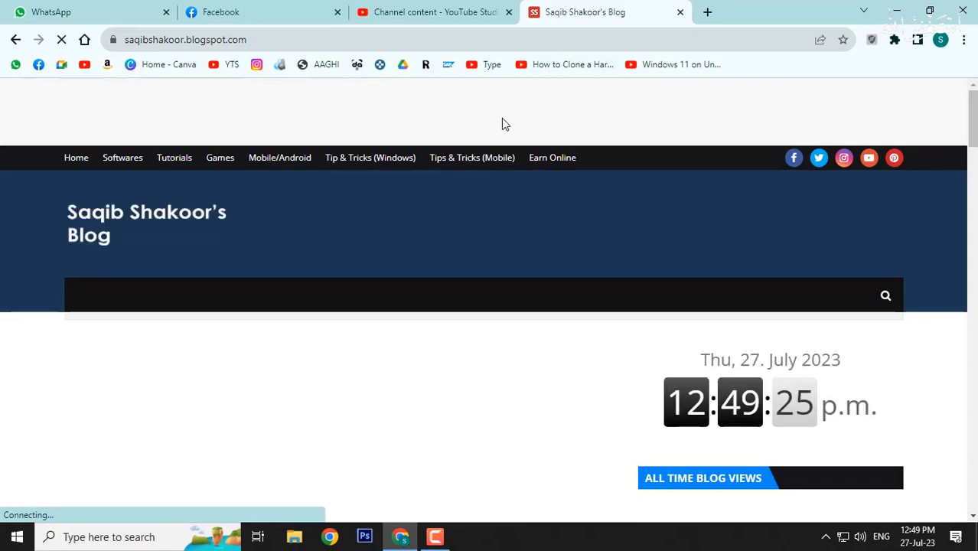
# - Search the blog for 'URDU'
pyautogui.scroll(-1, 215, 249)
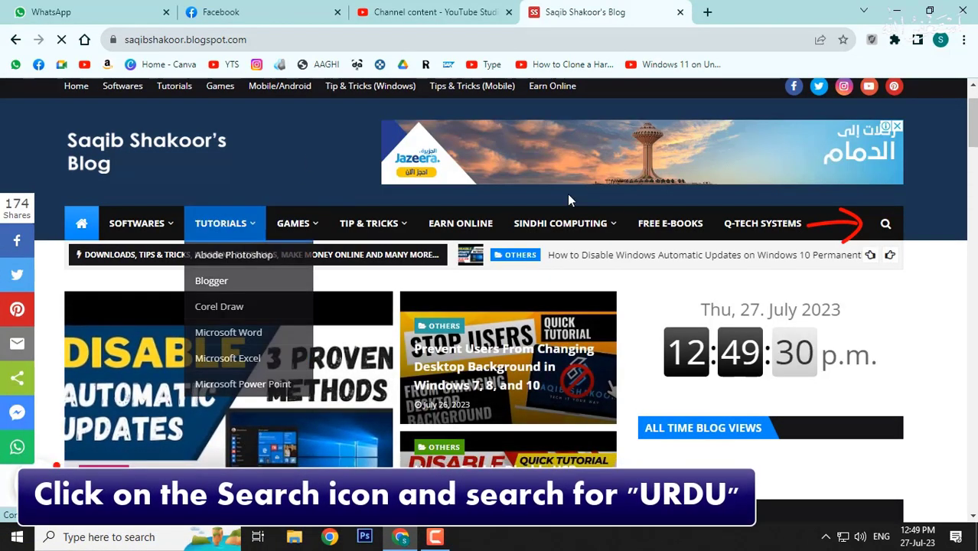
pyautogui.click(885, 224)
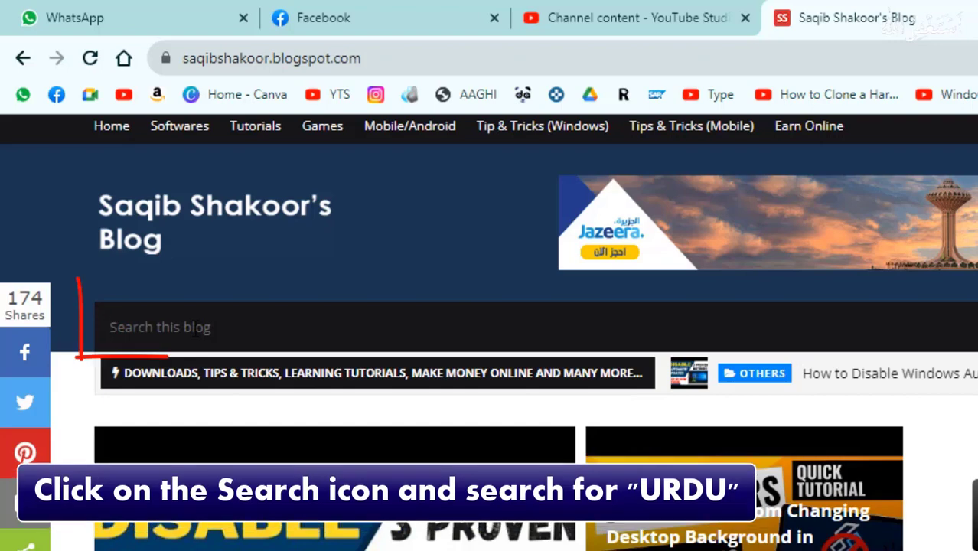
pyautogui.write('URDU')
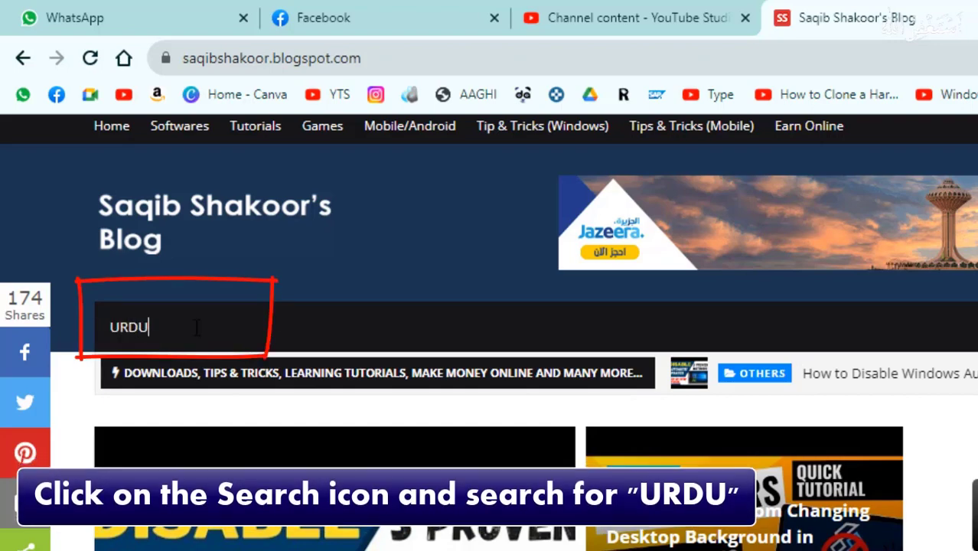
pyautogui.rightClick(197, 328)
pyautogui.press('Escape')
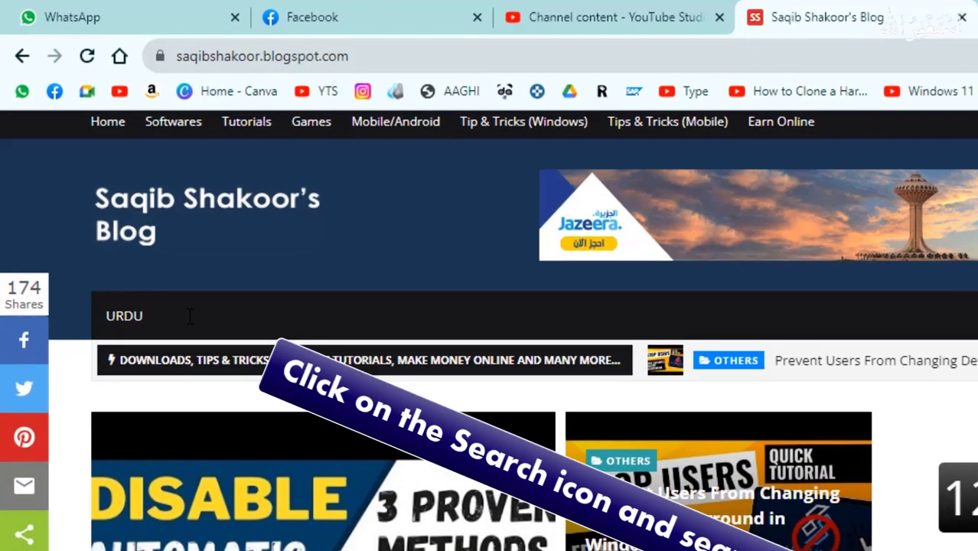
pyautogui.press('Return')
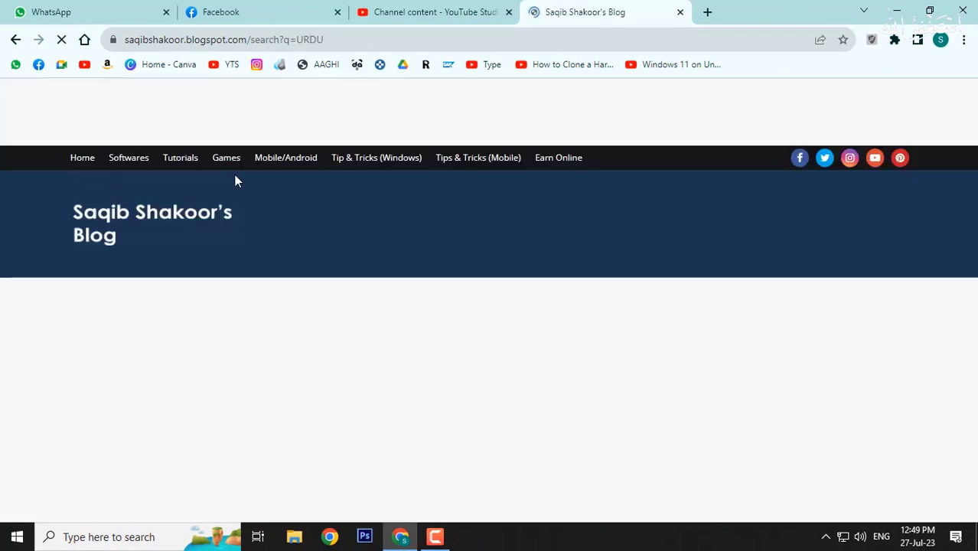
# - Open the UrduPro keyboard post from the search results
pyautogui.scroll(-2, 348, 303)
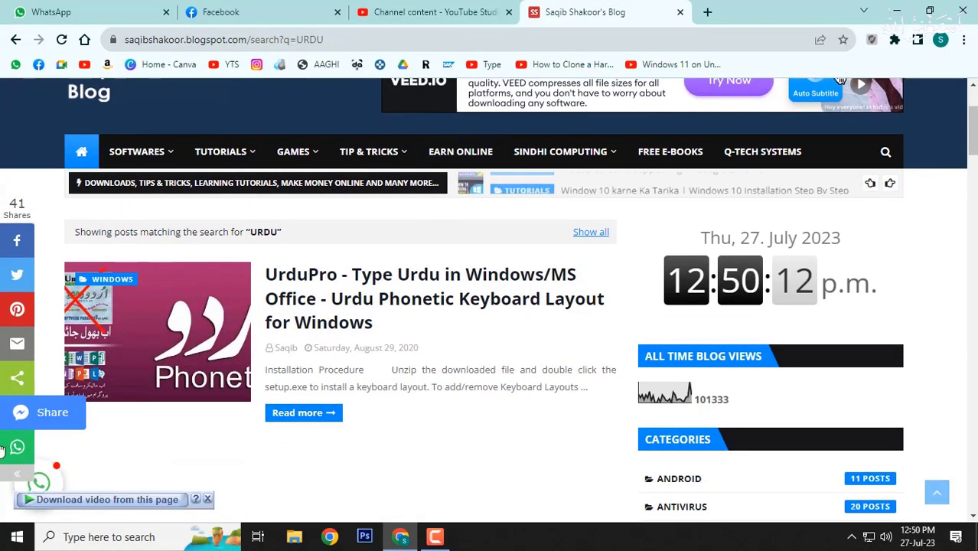
pyautogui.scroll(-2, 517, 388)
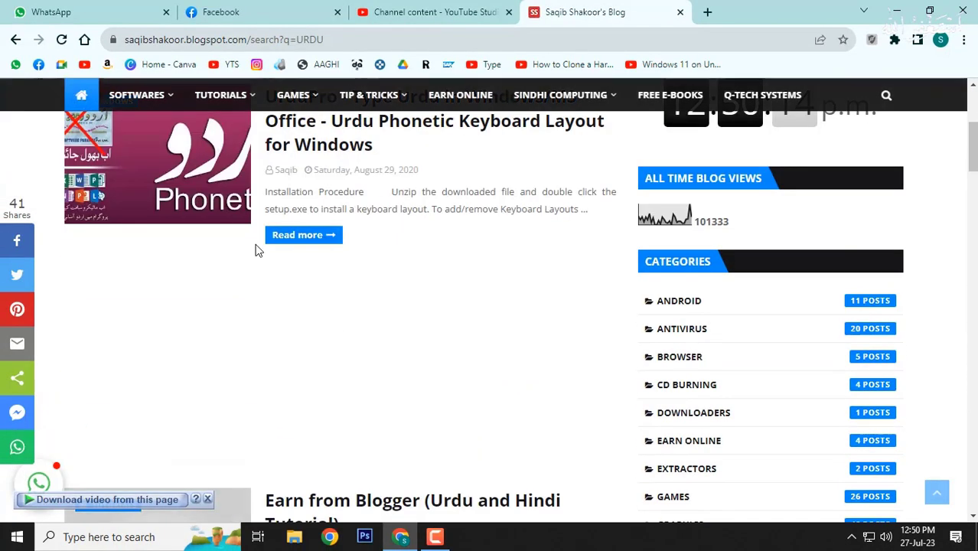
pyautogui.click(299, 233)
# - Follow the post's download link to the MediaFire page for UrduPro - By Saqib Shakoor.rar
pyautogui.scroll(-1, 440, 300)
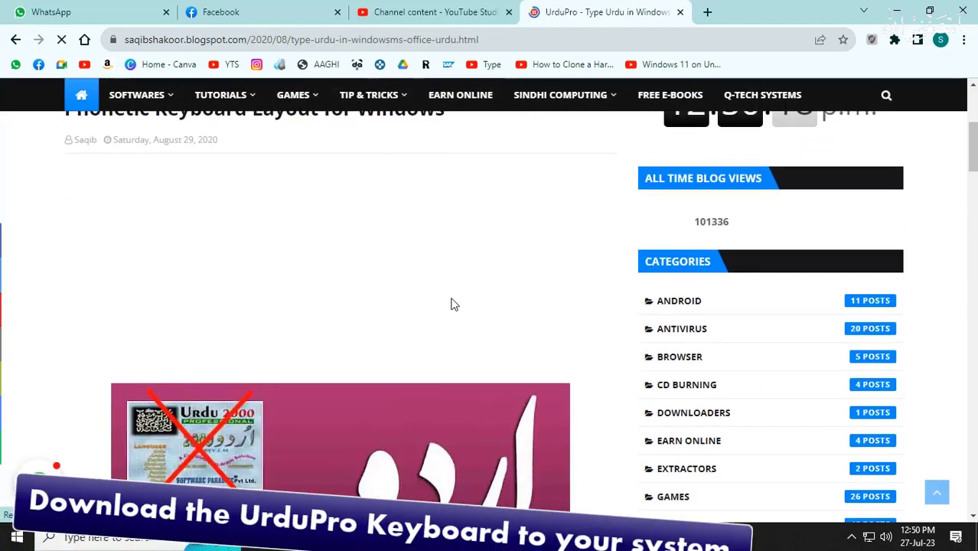
pyautogui.scroll(-2, 451, 303)
pyautogui.scroll(-4, 428, 287)
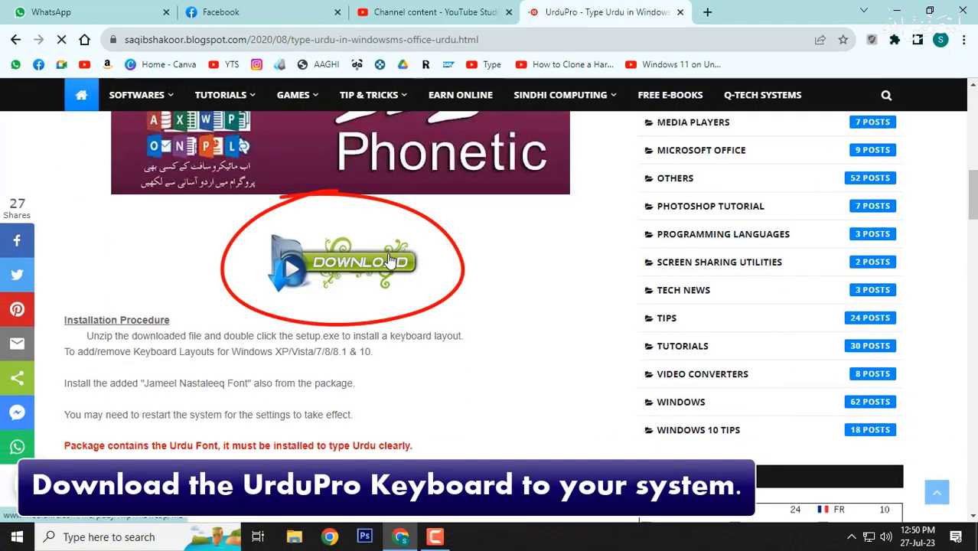
pyautogui.click(390, 260)
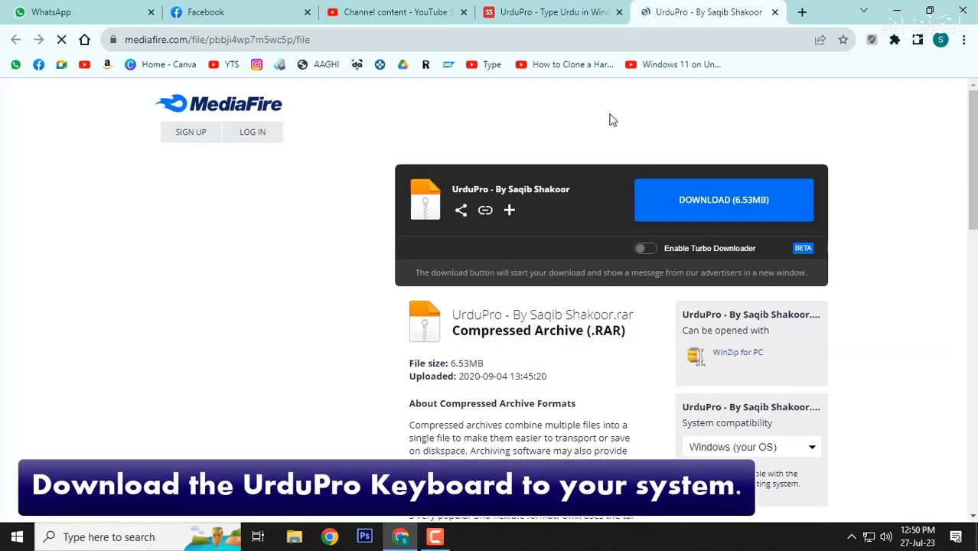
pyautogui.press('super')
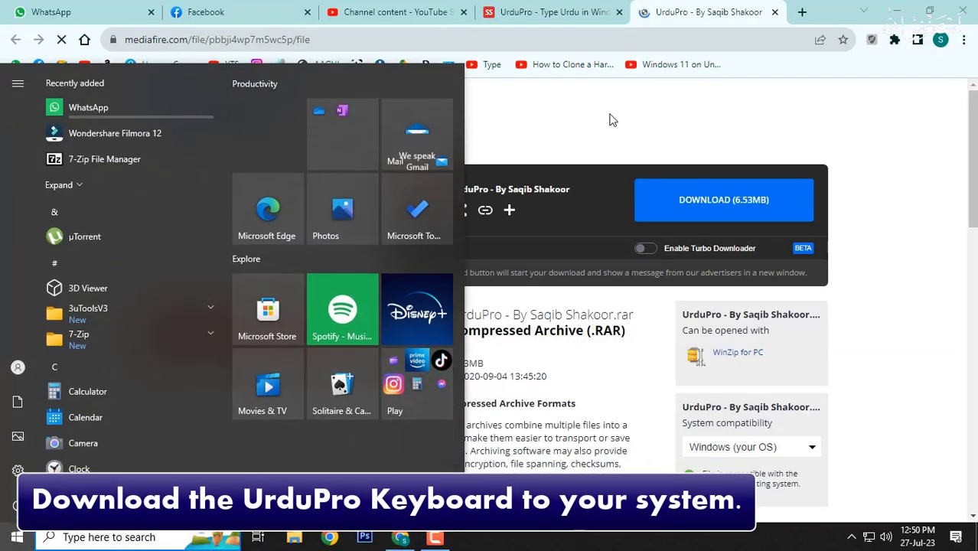
pyautogui.press('super')
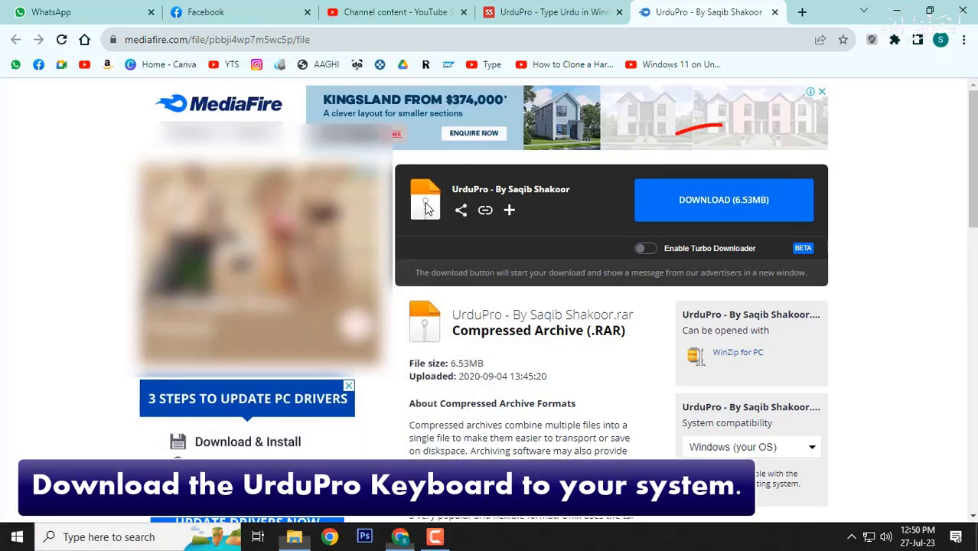
# - Download UrduPro - By Saqib Shakoor.rar and open the Compressed folder containing it
pyautogui.click(776, 214)
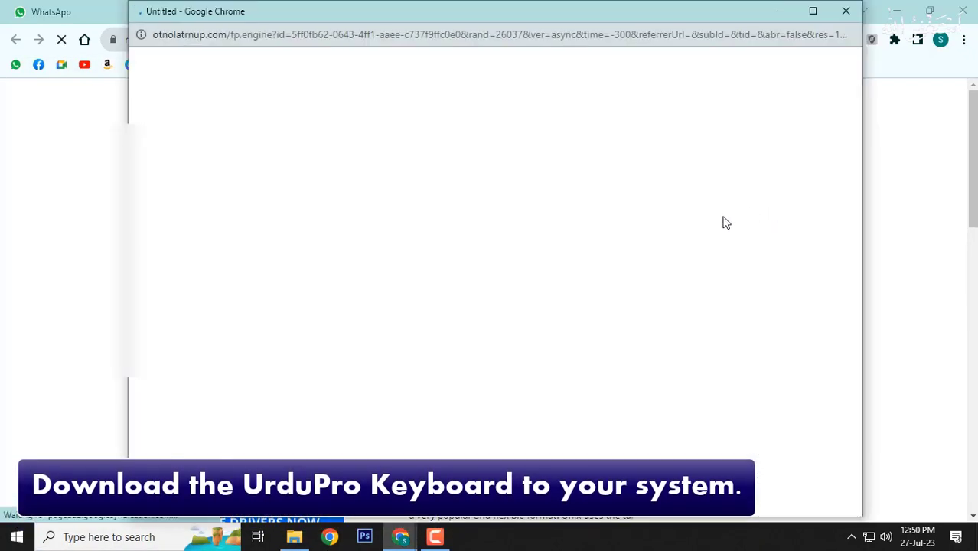
pyautogui.click(846, 11)
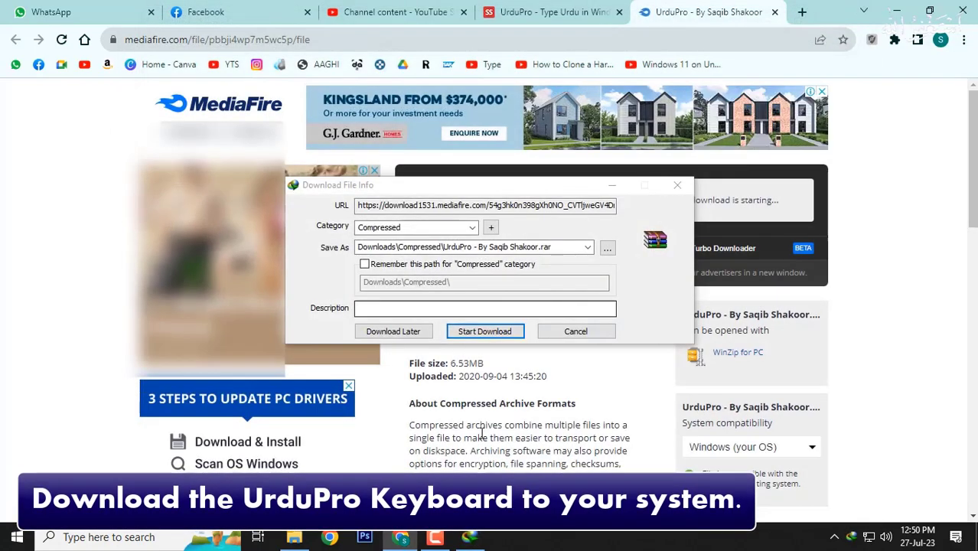
pyautogui.click(485, 330)
pyautogui.moveTo(503, 118); pyautogui.dragTo(342, 123)
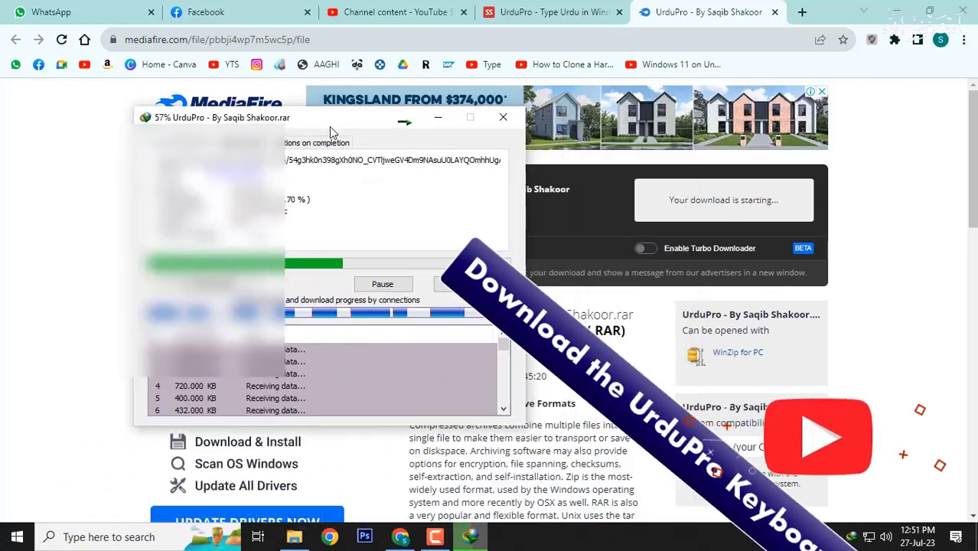
pyautogui.scroll(-5, 810, 255)
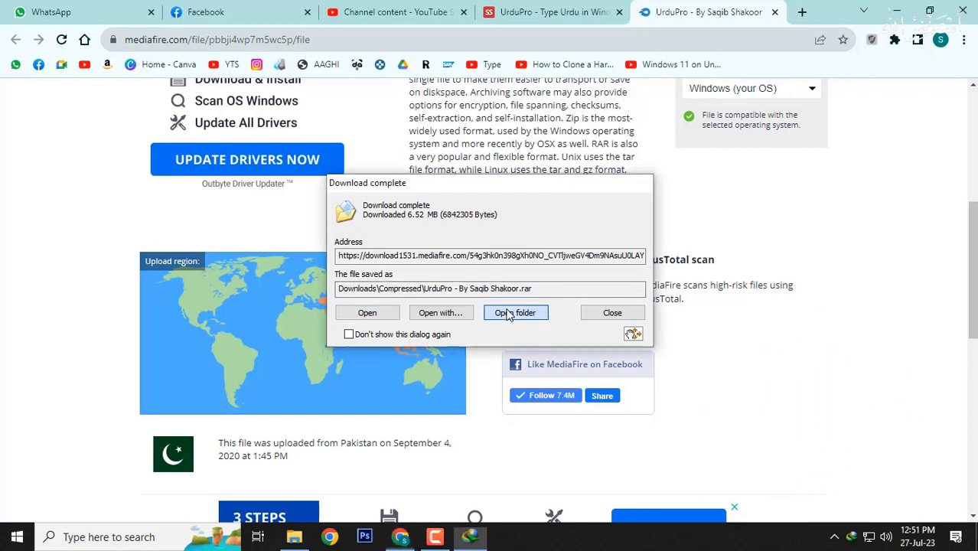
pyautogui.click(508, 313)
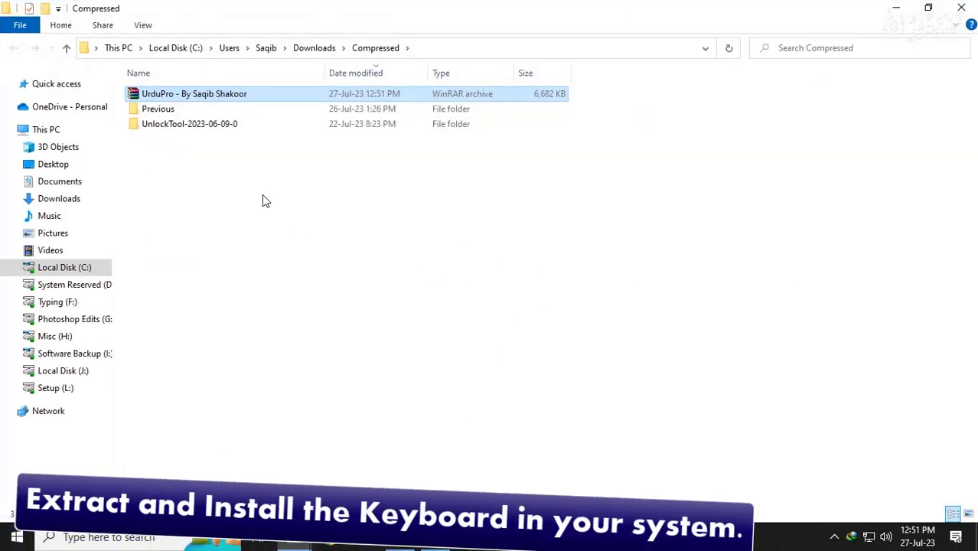
# - Extract the UrduPro archive into a new folder and open its inner UrduPro subfolder
pyautogui.rightClick(152, 94)
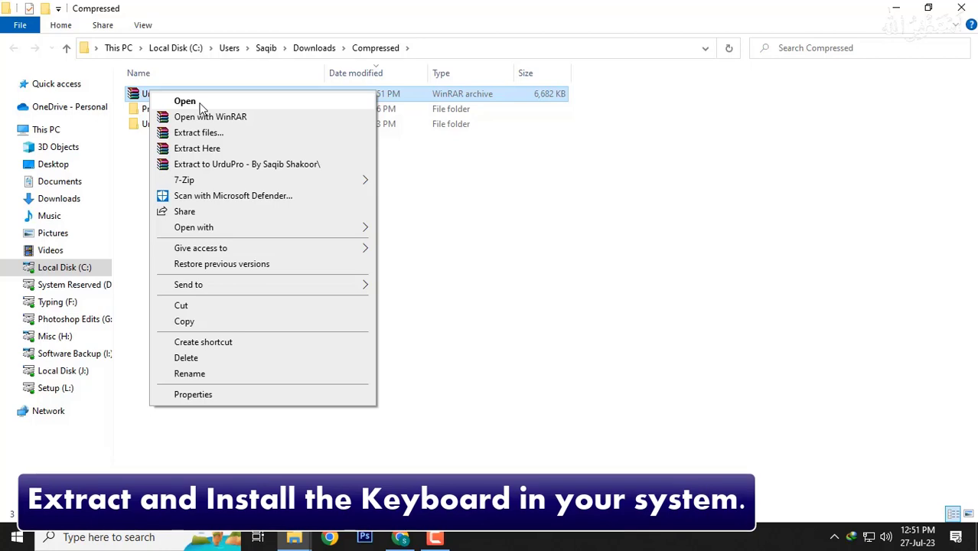
pyautogui.click(225, 164)
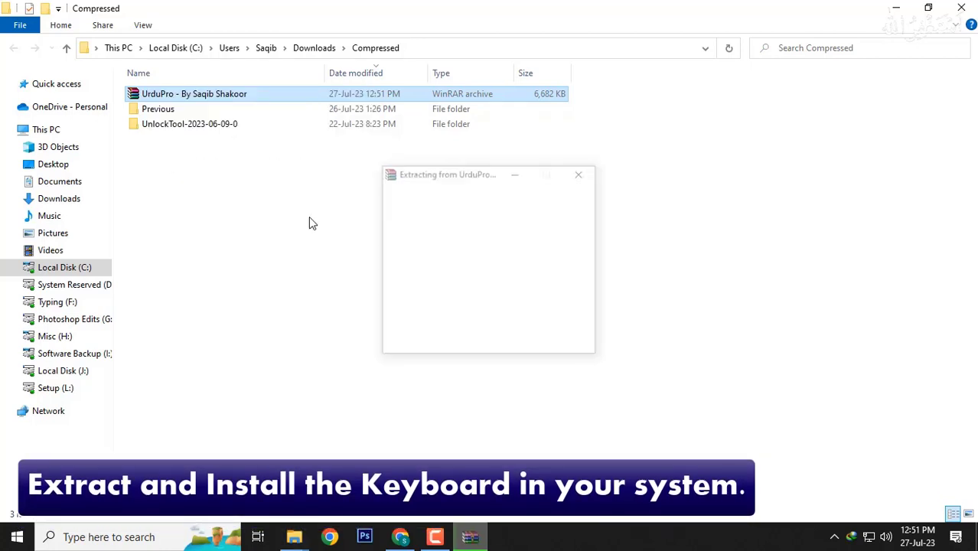
pyautogui.click(157, 257)
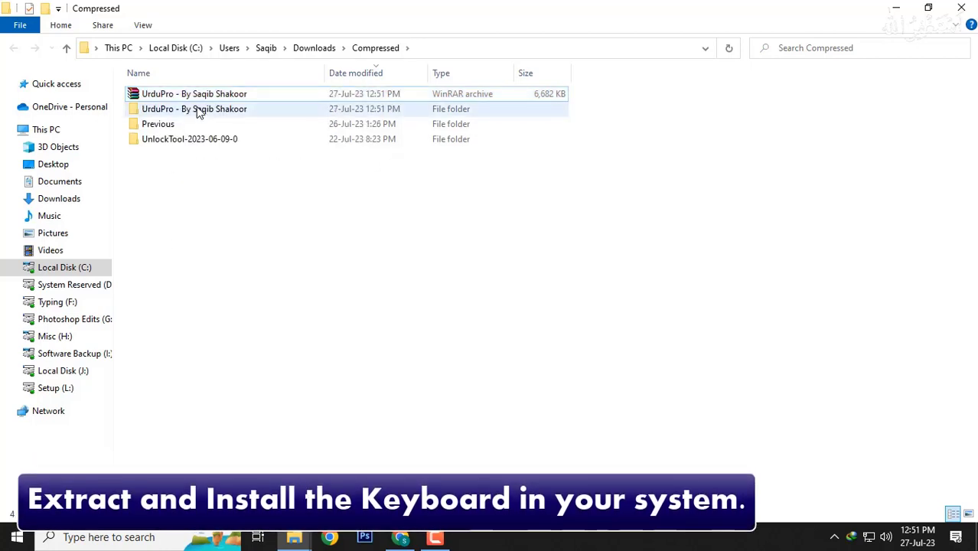
pyautogui.doubleClick(196, 108)
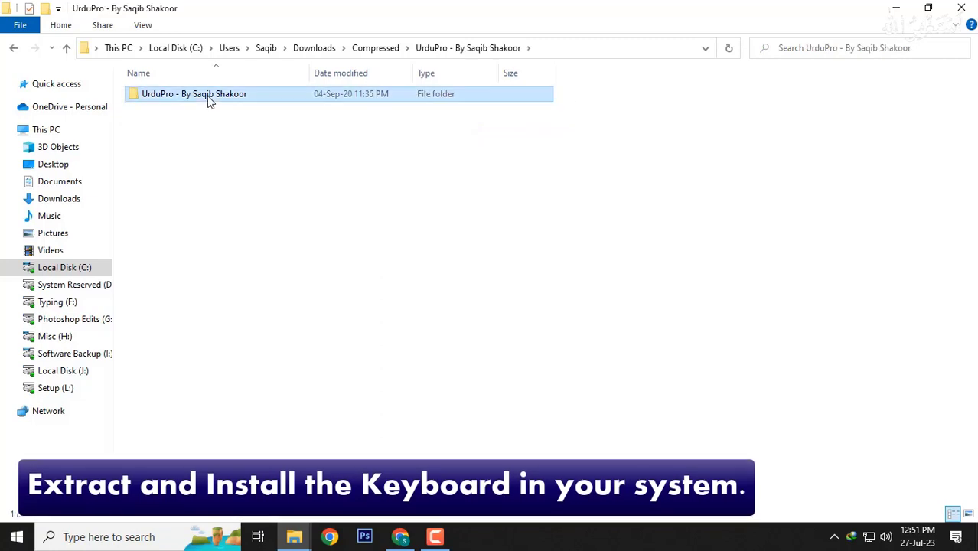
pyautogui.doubleClick(207, 95)
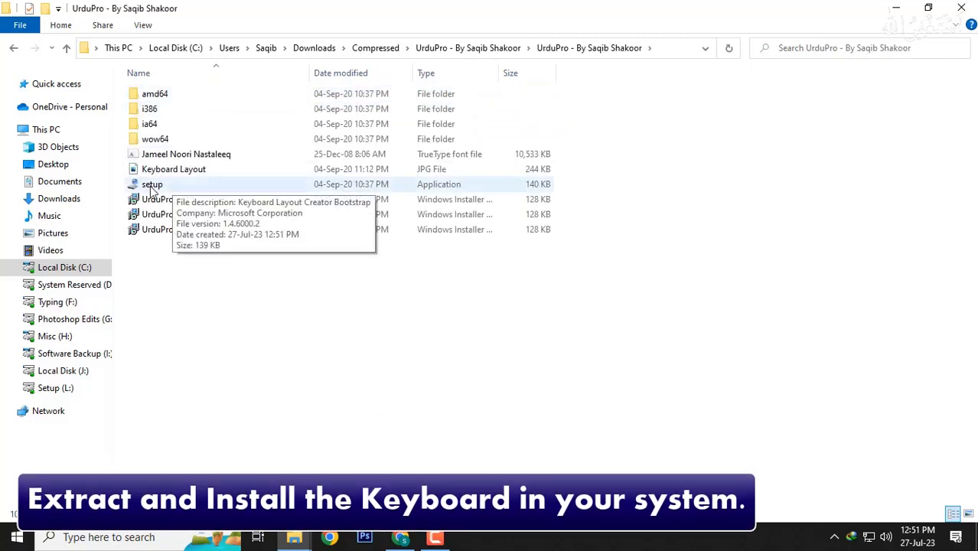
# - Run the UrduPro keyboard setup and confirm Urdu (Pakistan) is listed among input languages
pyautogui.click(151, 188)
pyautogui.rightClick(152, 189)
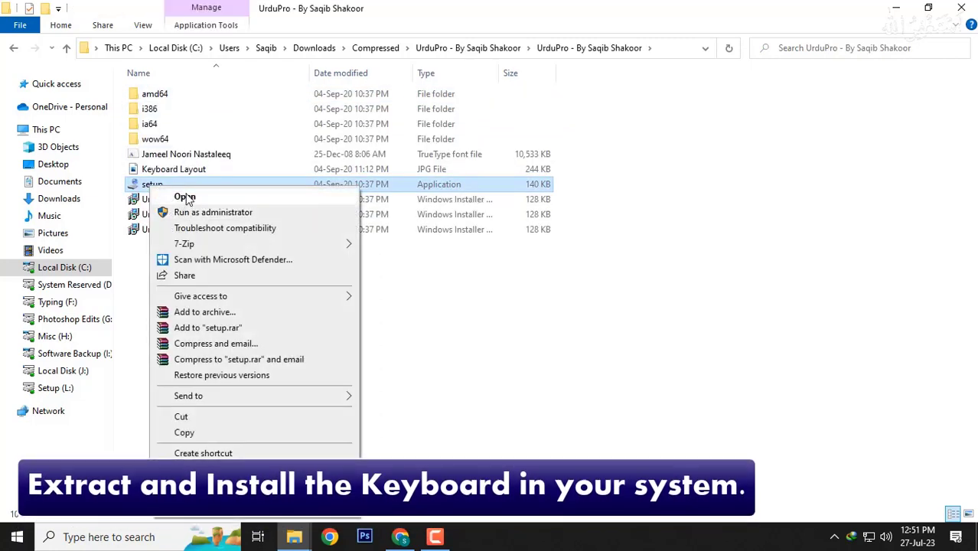
pyautogui.click(186, 196)
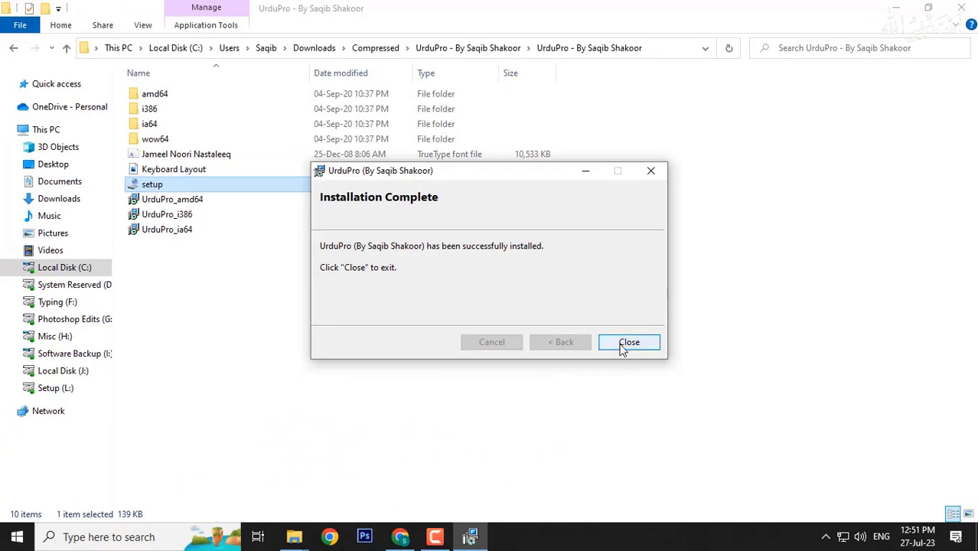
pyautogui.click(623, 344)
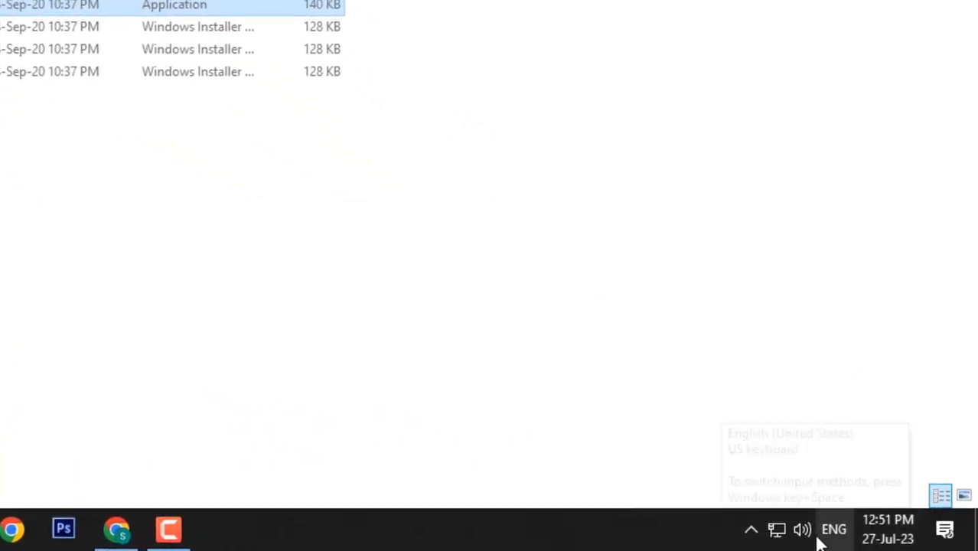
pyautogui.click(825, 540)
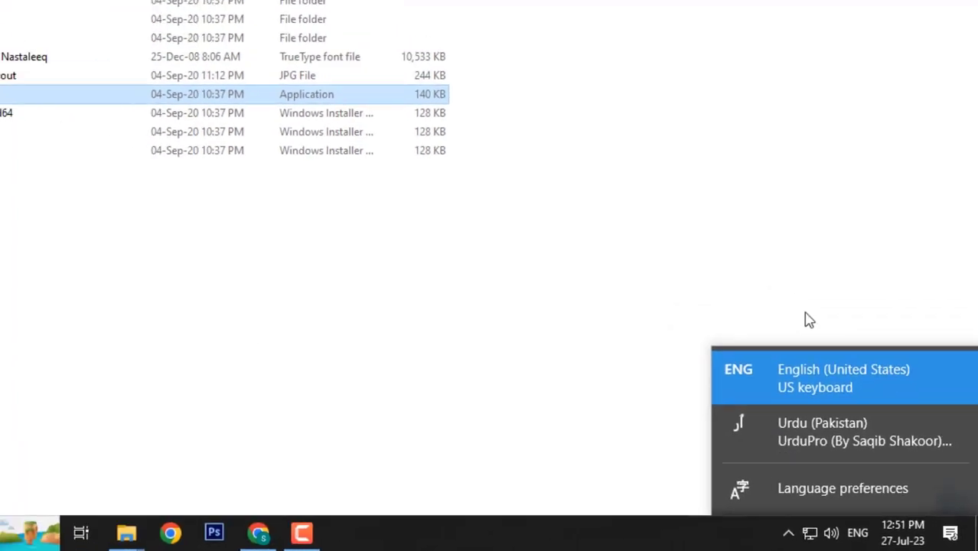
# - Install the packaged Jameel Noori Nastaleeq font file, replacing the existing copy
pyautogui.click(195, 156)
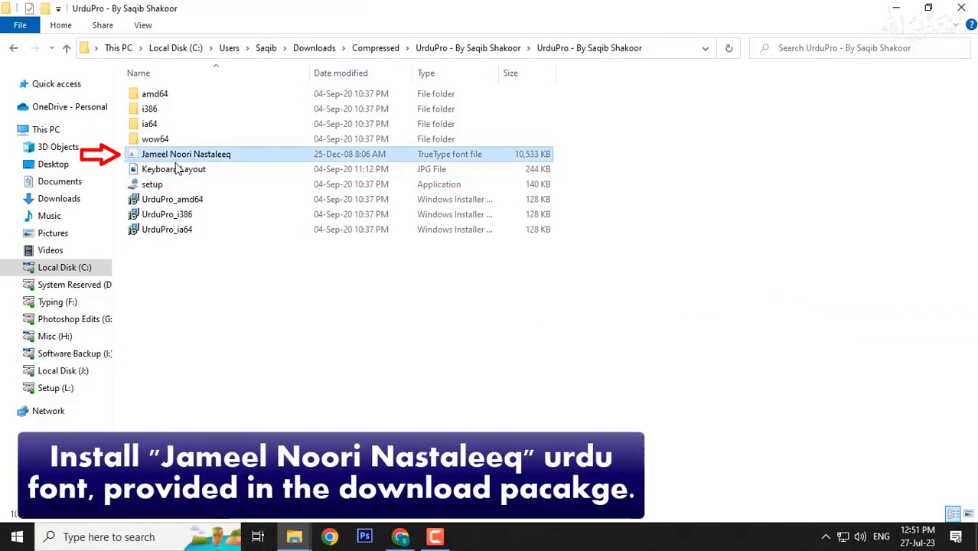
pyautogui.rightClick(195, 155)
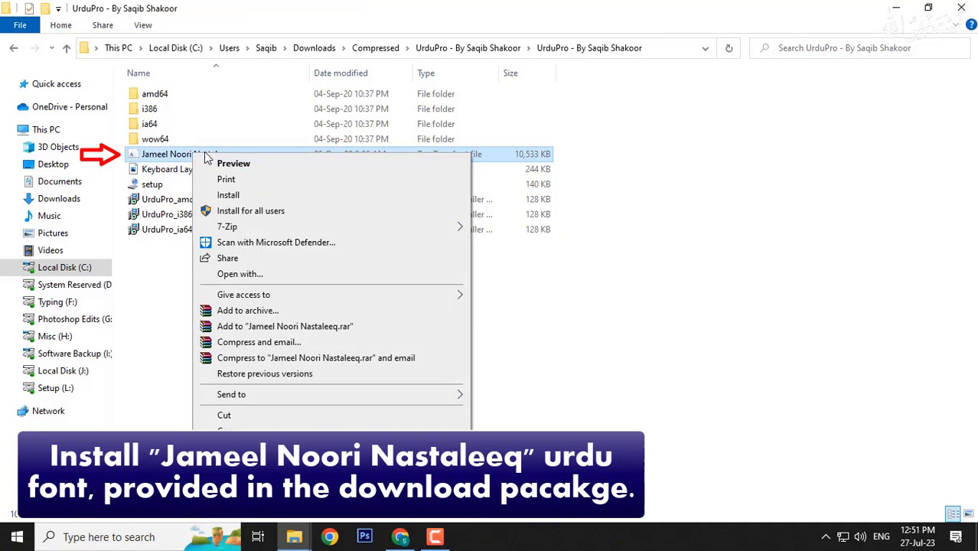
pyautogui.click(256, 212)
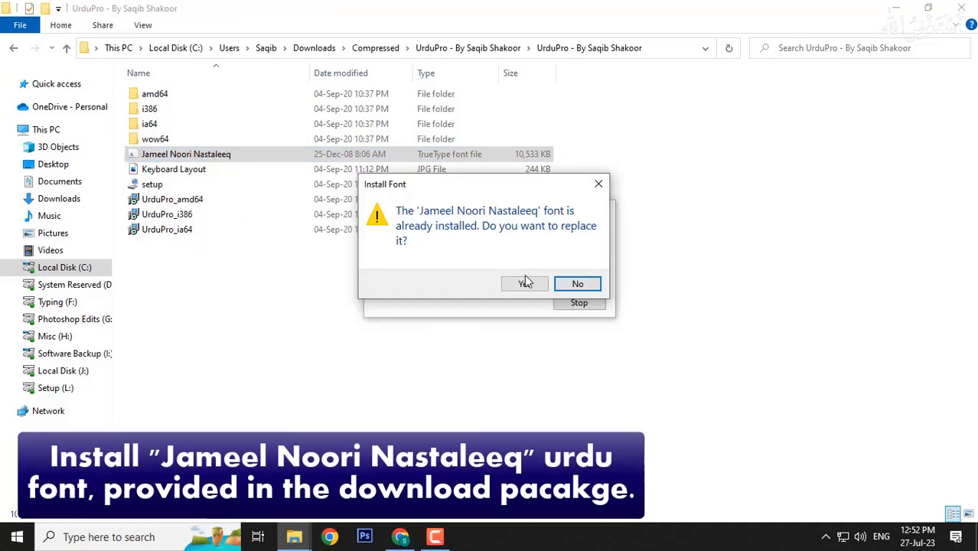
pyautogui.click(535, 284)
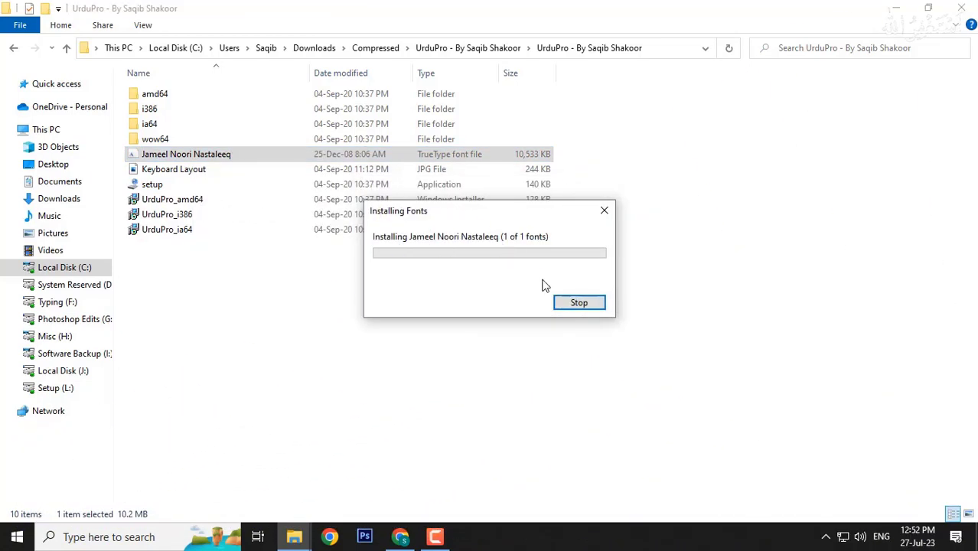
pyautogui.click(415, 333)
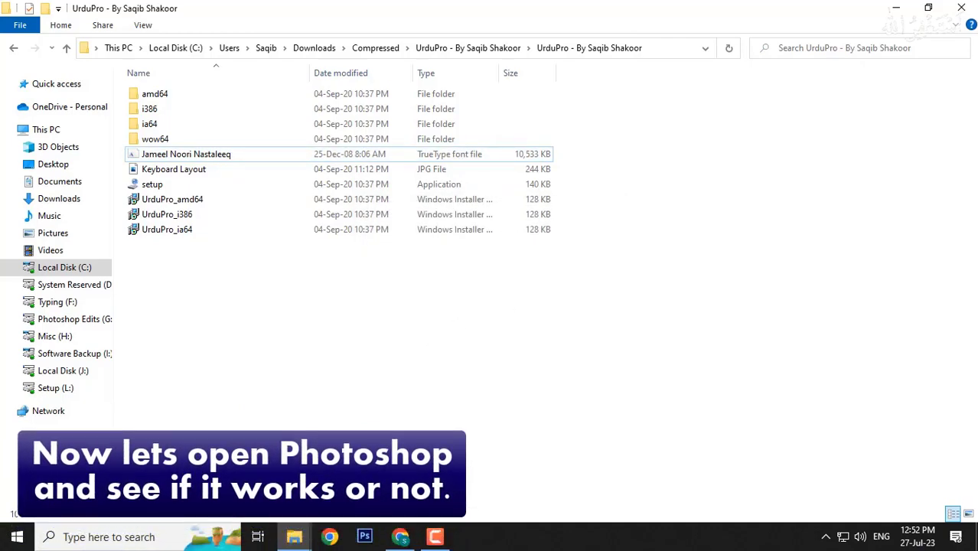
pyautogui.rightClick(560, 536)
# - Show the desktop and launch Photoshop CS6 Portable from its desktop shortcut
pyautogui.click(594, 445)
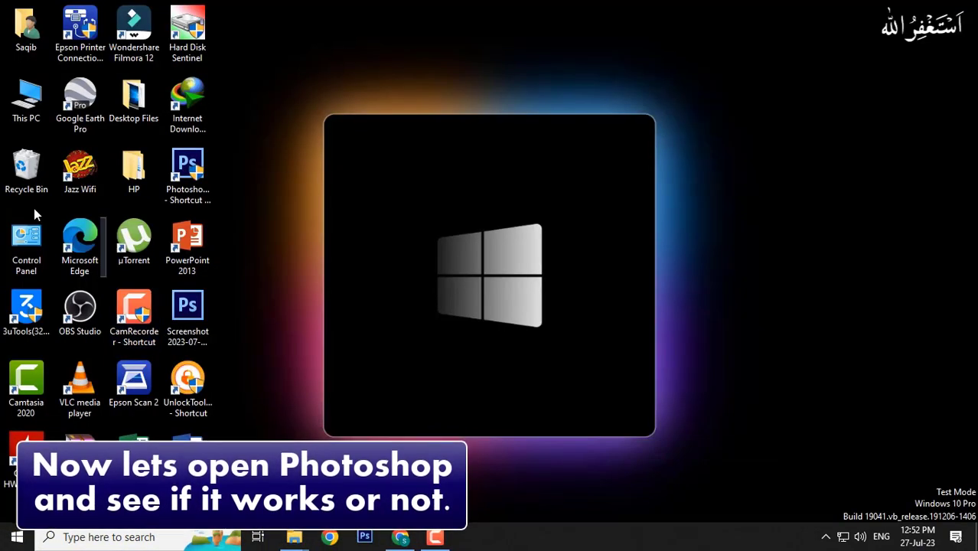
pyautogui.click(196, 187)
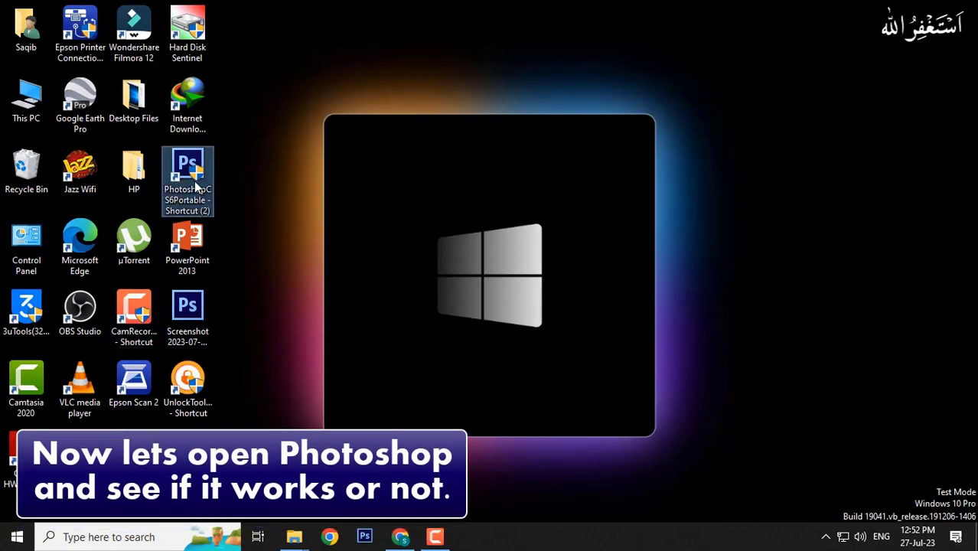
pyautogui.rightClick(196, 177)
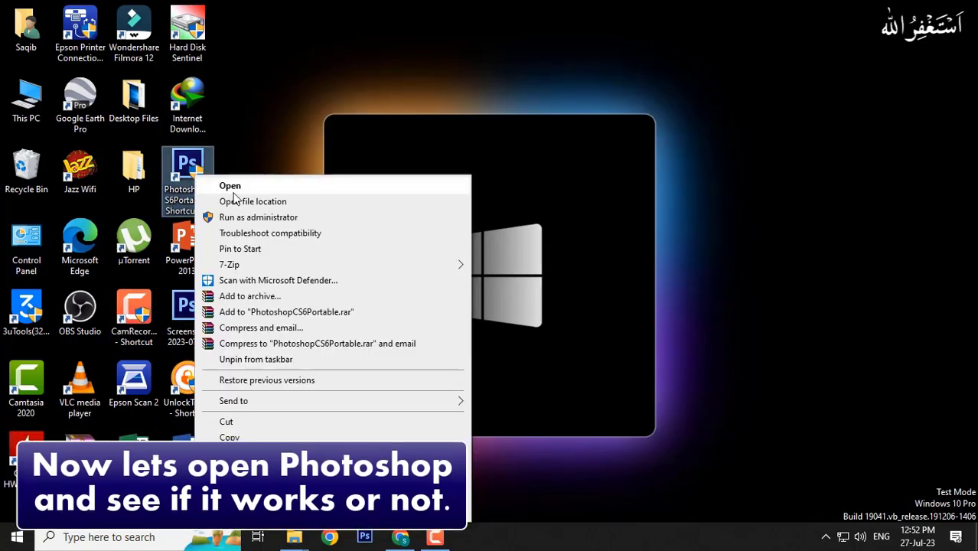
pyautogui.click(233, 193)
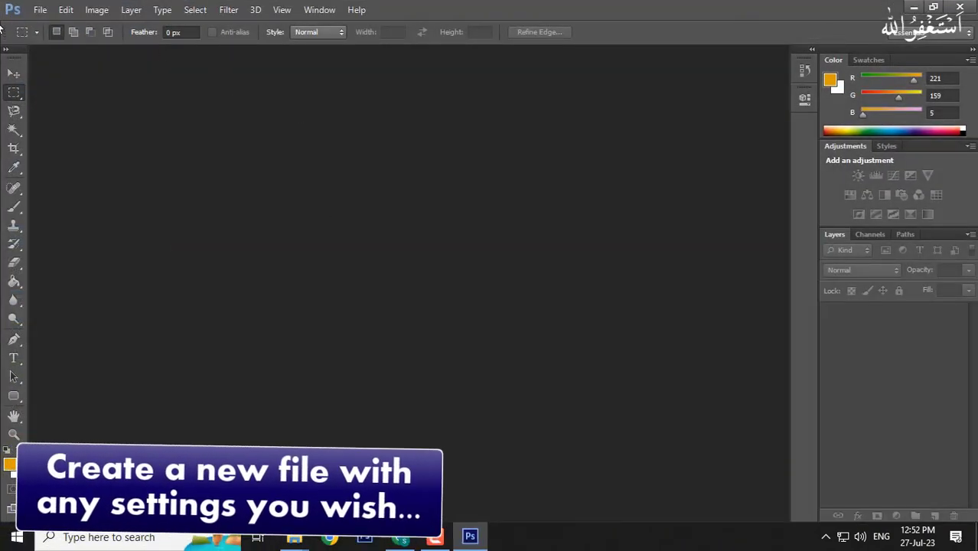
# - Create a new white 8.2 × 11.6 inch document with the default settings
pyautogui.click(48, 14)
pyautogui.click(46, 26)
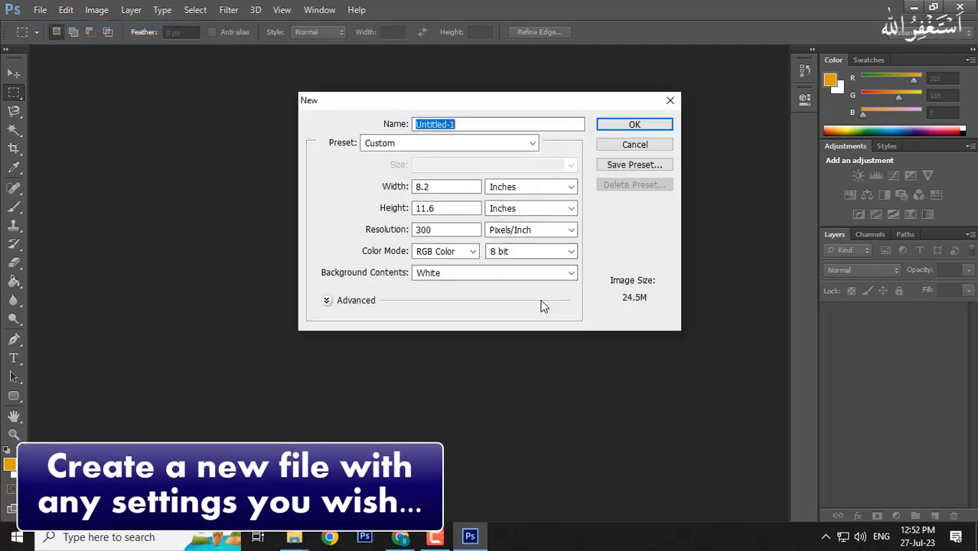
pyautogui.click(622, 128)
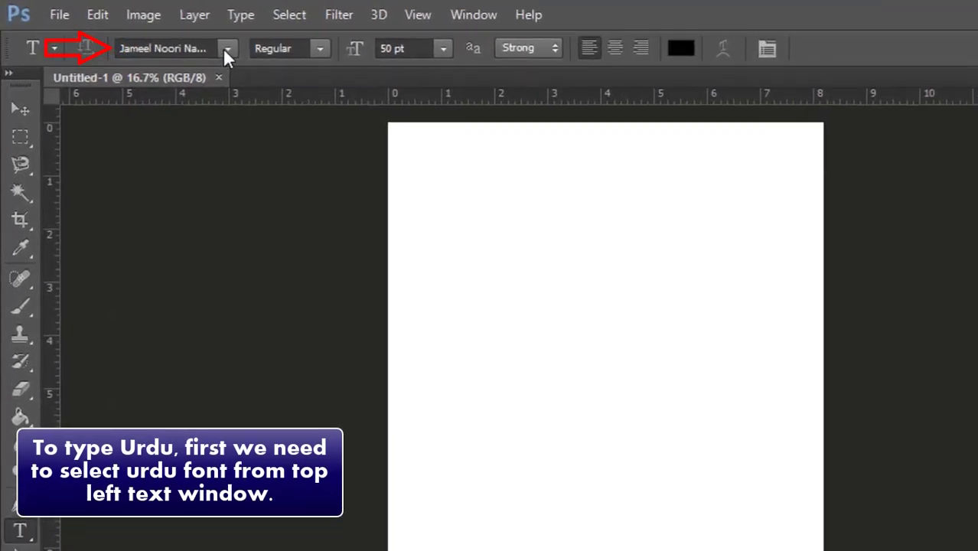
# - Set the type font to Jameel Noori Nastaleeq and switch keyboard input to Urdu (Pakistan)
pyautogui.click(223, 48)
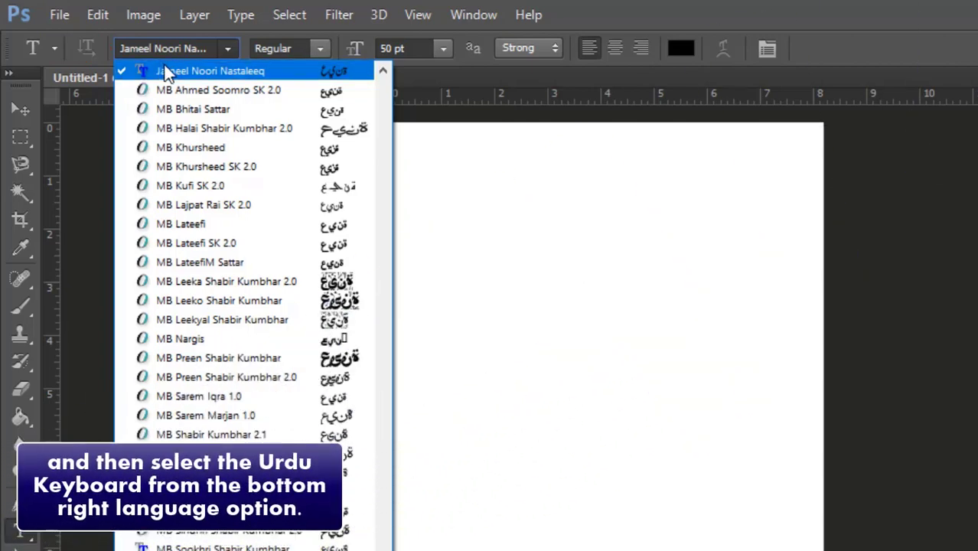
pyautogui.click(165, 71)
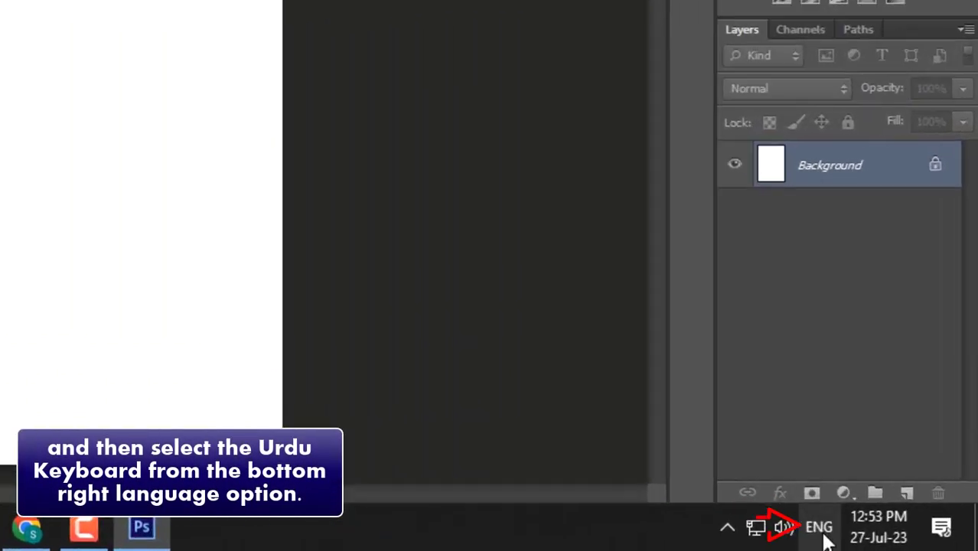
pyautogui.click(821, 532)
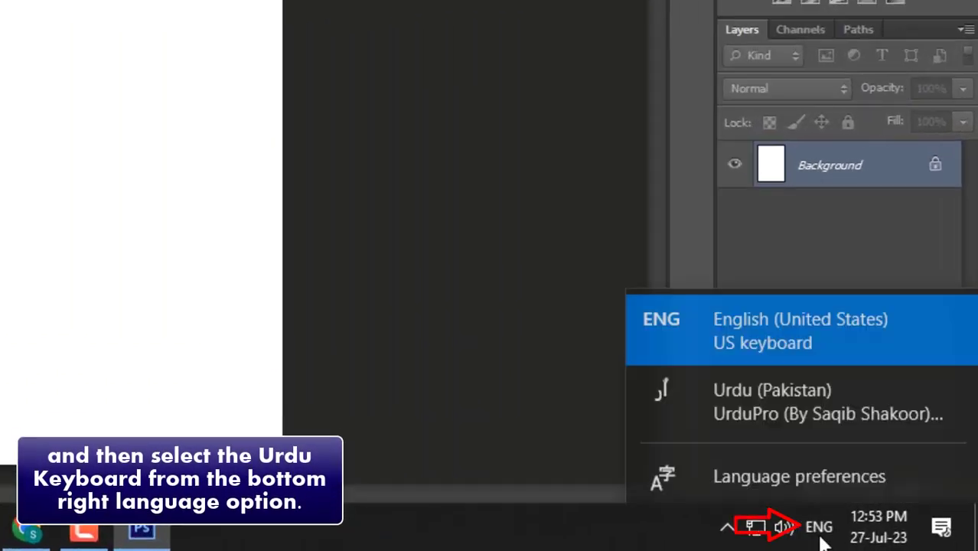
pyautogui.click(767, 381)
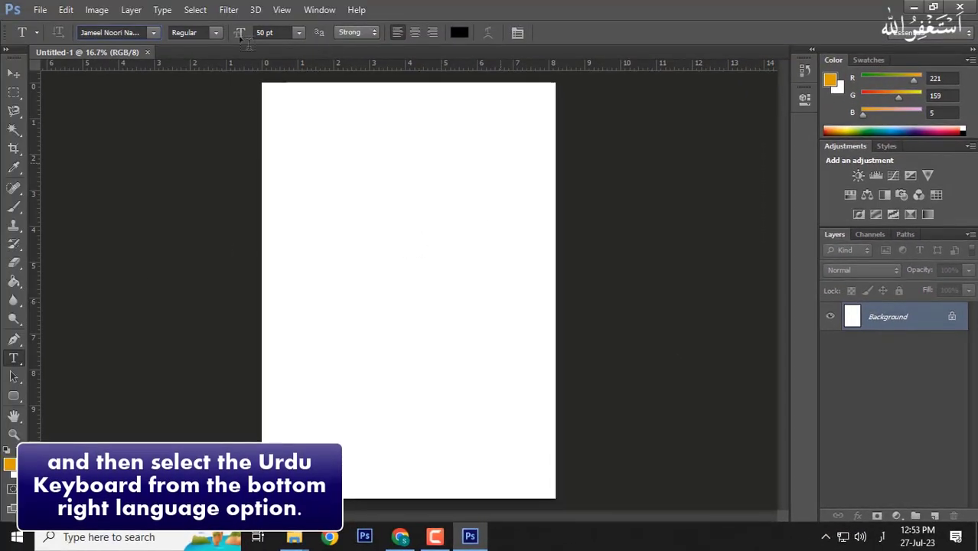
# - Start a text layer, type the Urdu letter ب, and drag it lower toward the page centre
pyautogui.click(494, 155)
pyautogui.write('ایڈو')
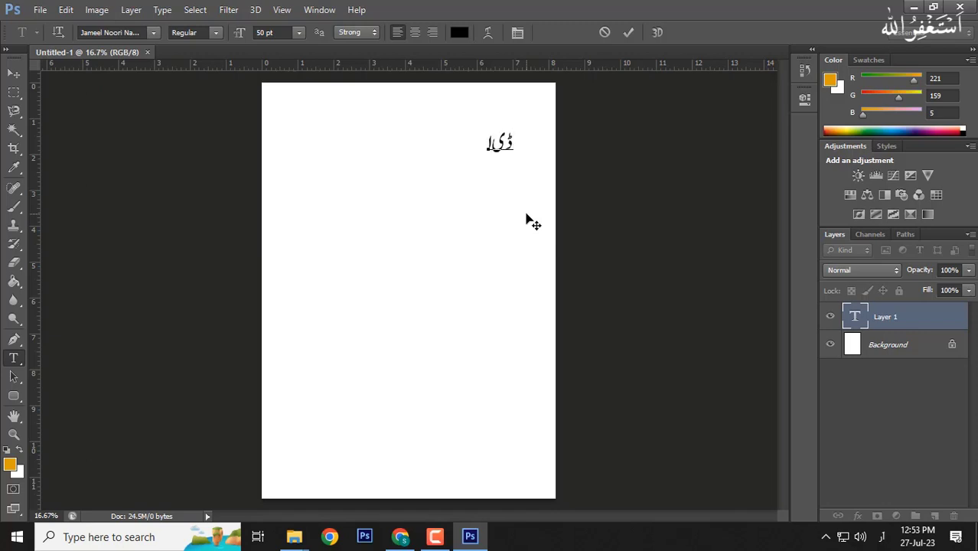
pyautogui.write('پ')
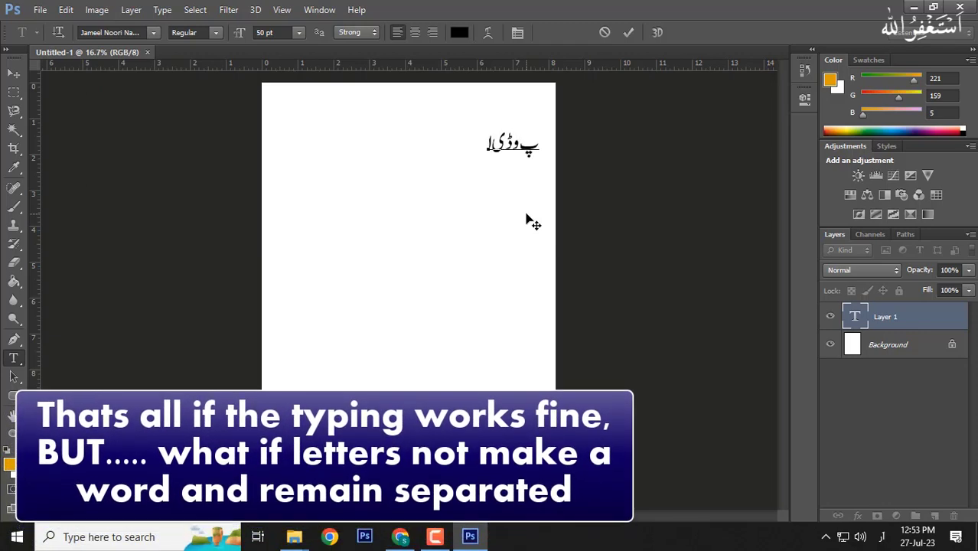
pyautogui.press('BackSpace')
pyautogui.write('ب')
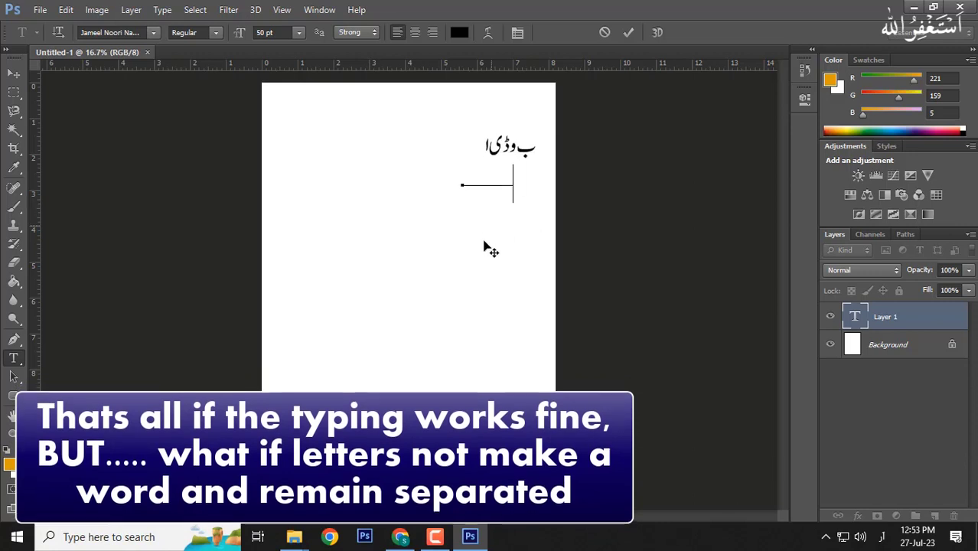
pyautogui.moveTo(506, 208); pyautogui.dragTo(475, 270)
# - Type more Urdu letters (ف, ٹ, شاپ), right-align the line, and nudge it toward the centre
pyautogui.write('ف')
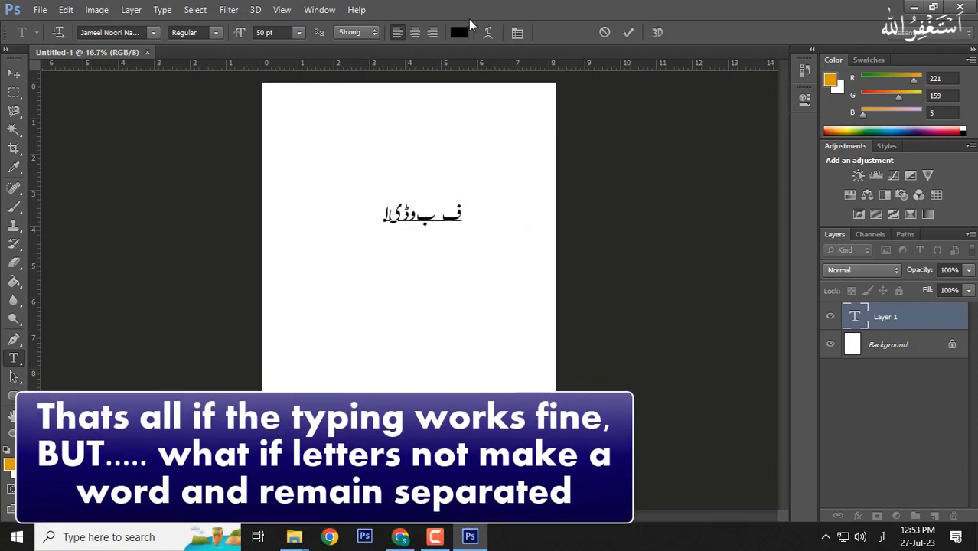
pyautogui.click(433, 32)
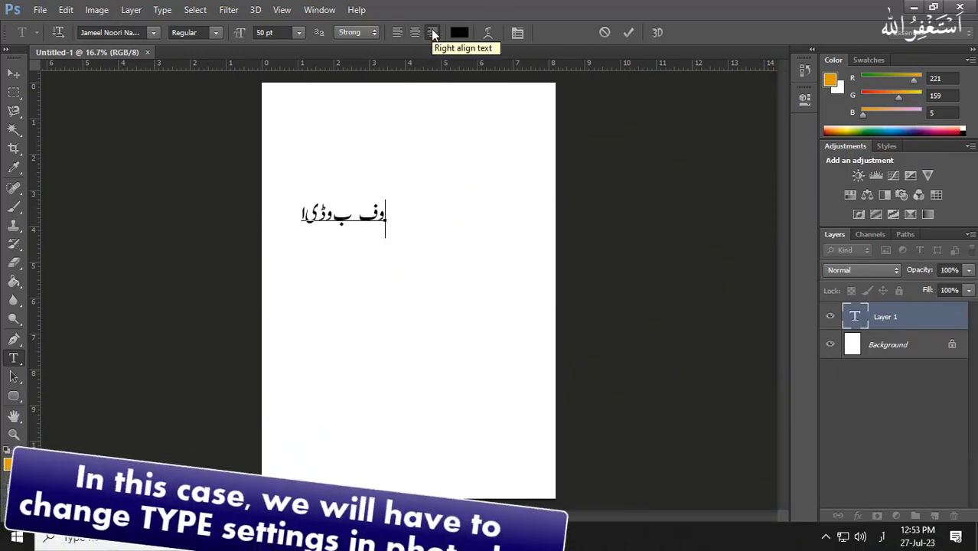
pyautogui.write('ٹ')
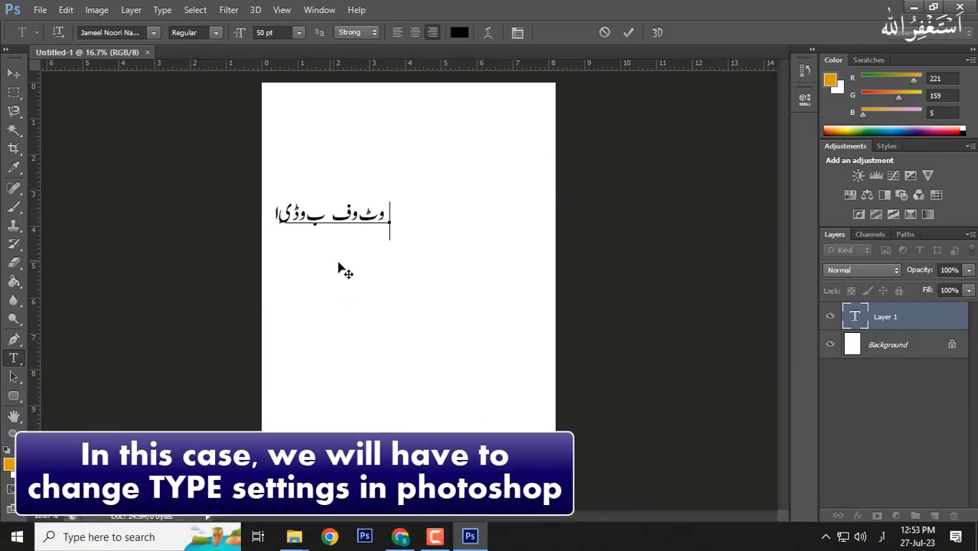
pyautogui.moveTo(444, 274); pyautogui.dragTo(419, 280)
pyautogui.write('ش')
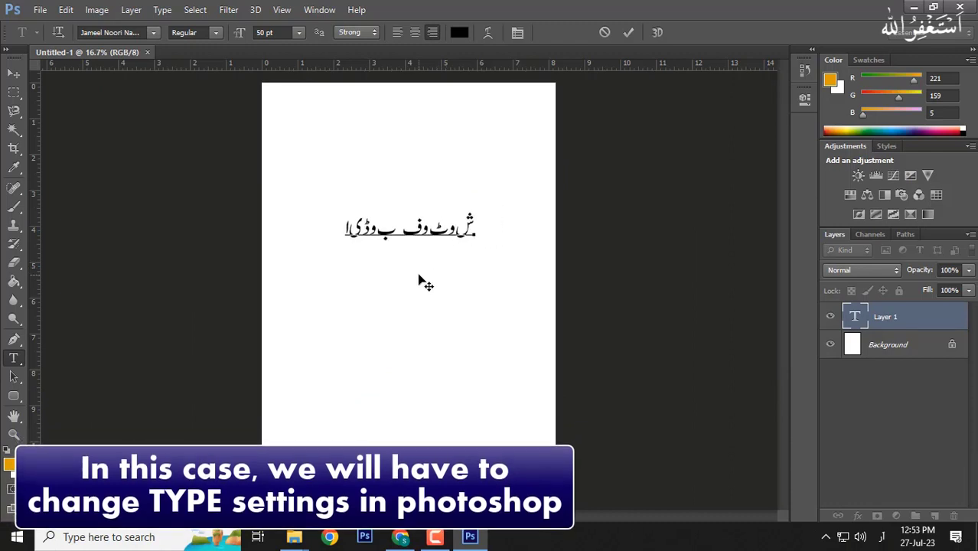
pyautogui.write('اپ')
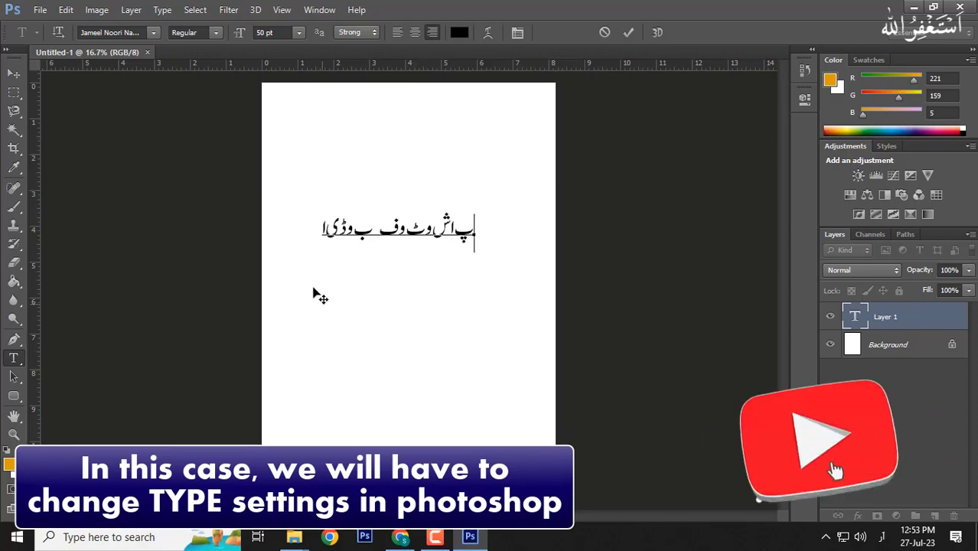
# - Commit the text and set the text engine to Middle Eastern in Preferences > Type
pyautogui.click(14, 73)
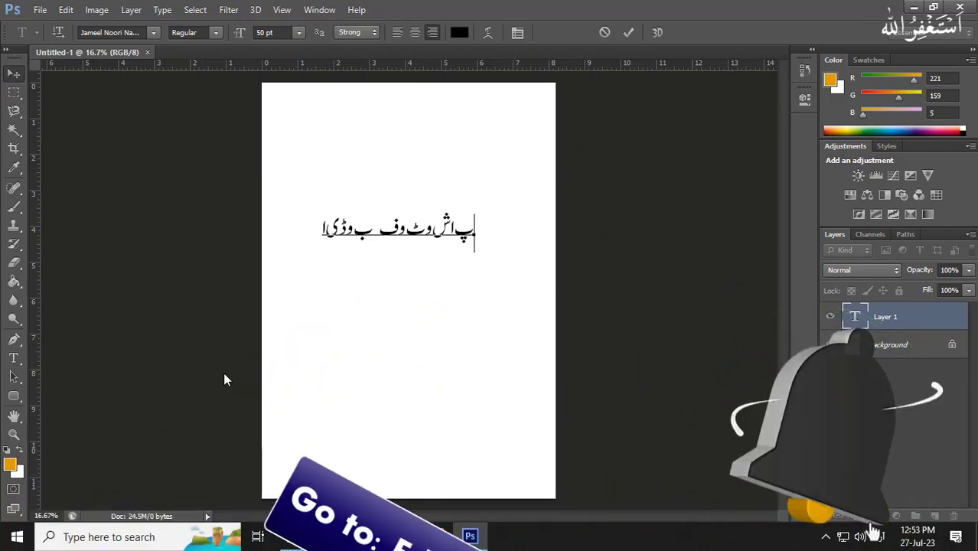
pyautogui.click(427, 369)
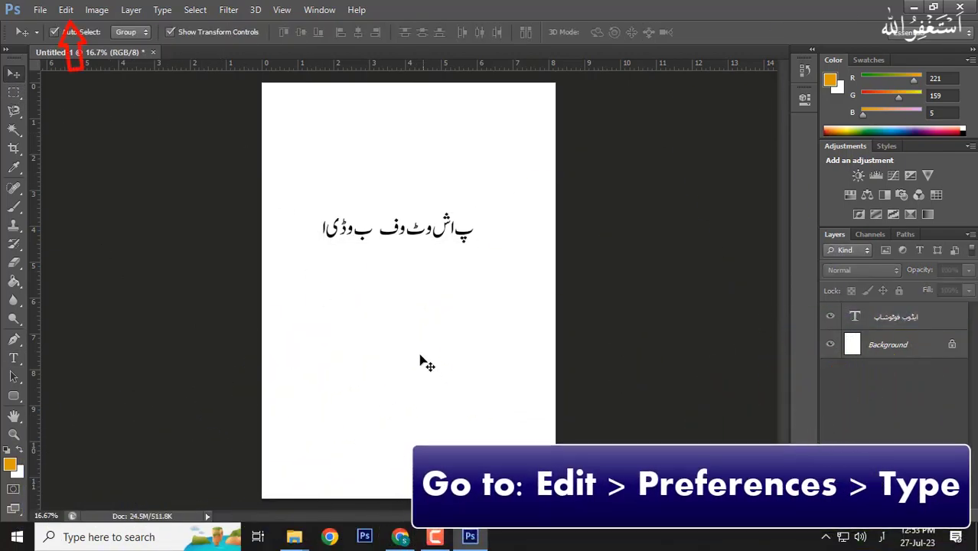
pyautogui.click(69, 10)
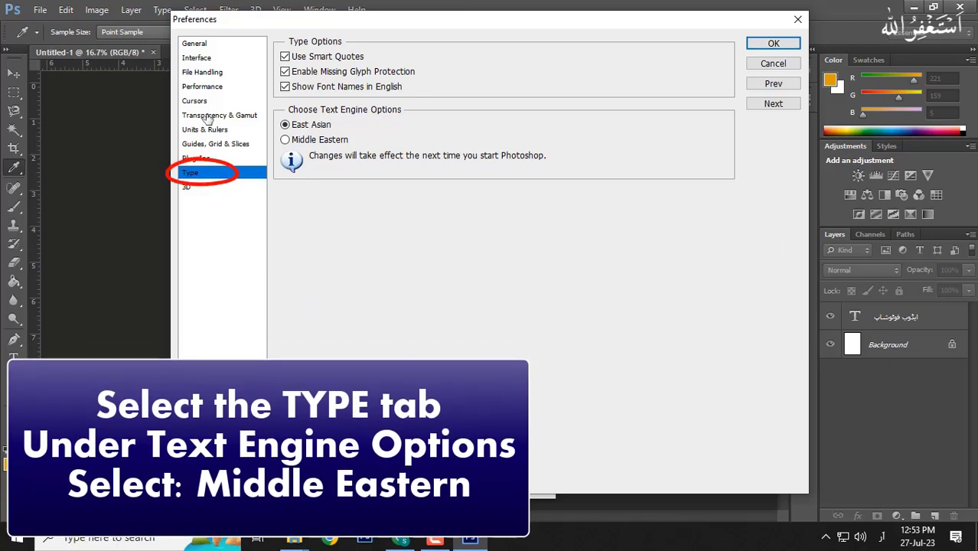
pyautogui.click(297, 144)
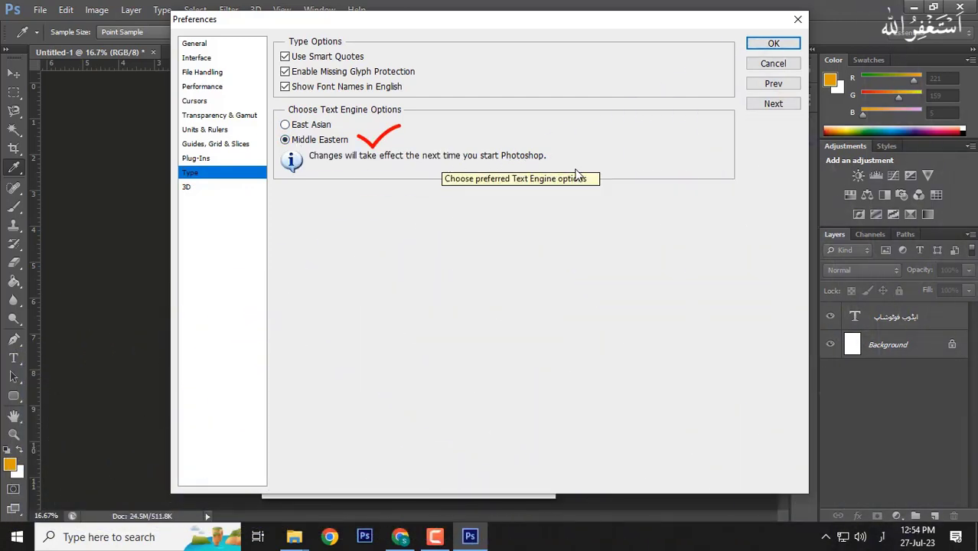
pyautogui.click(774, 44)
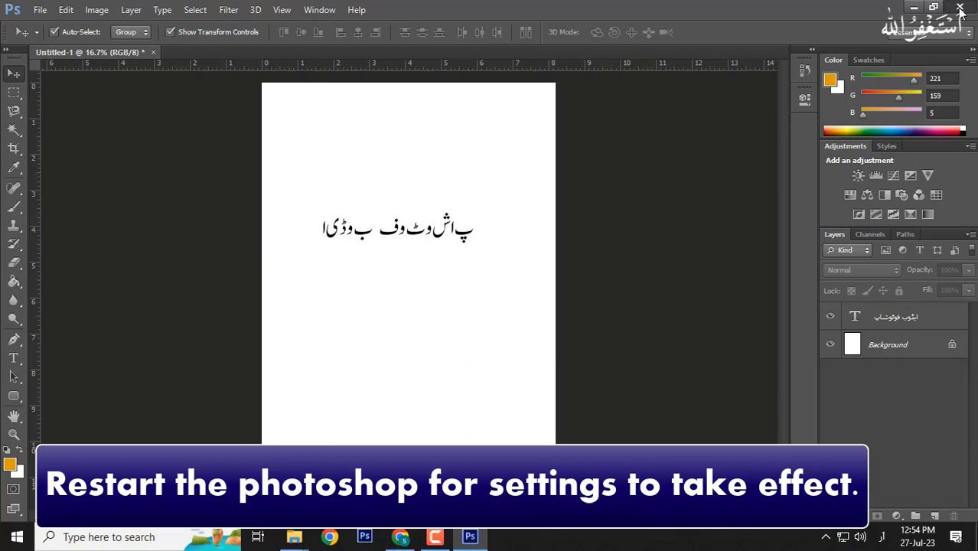
# - Quit Photoshop without saving Untitled-1 and relaunch it from the desktop shortcut
pyautogui.click(962, 9)
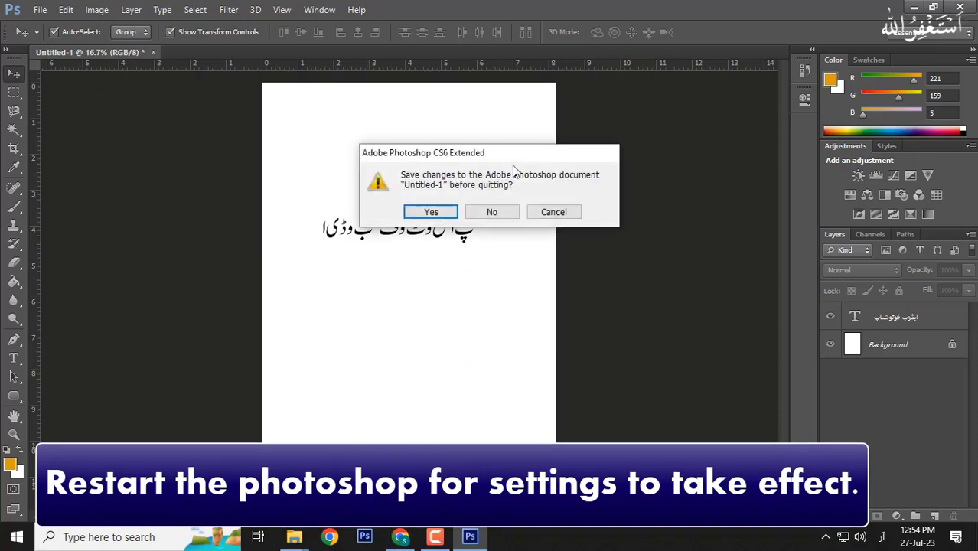
pyautogui.click(490, 212)
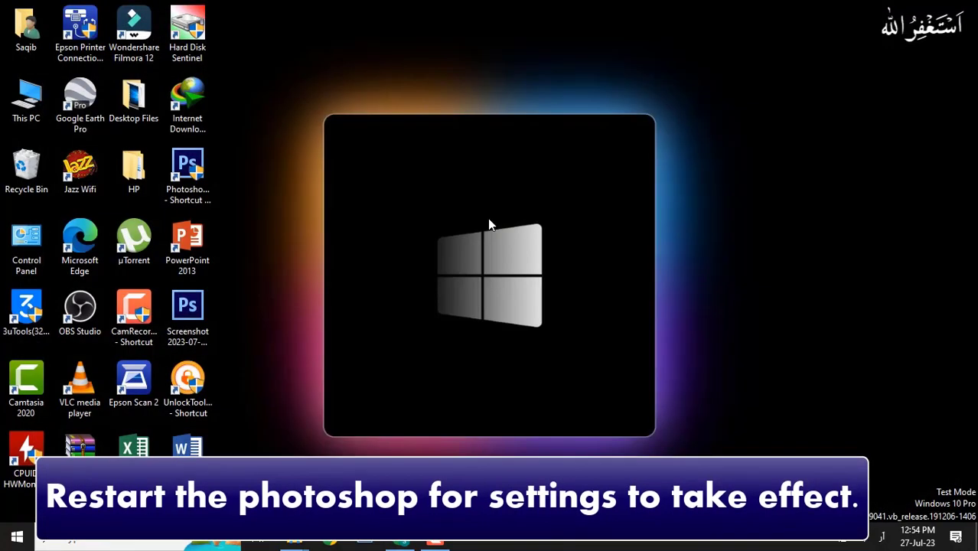
pyautogui.rightClick(167, 177)
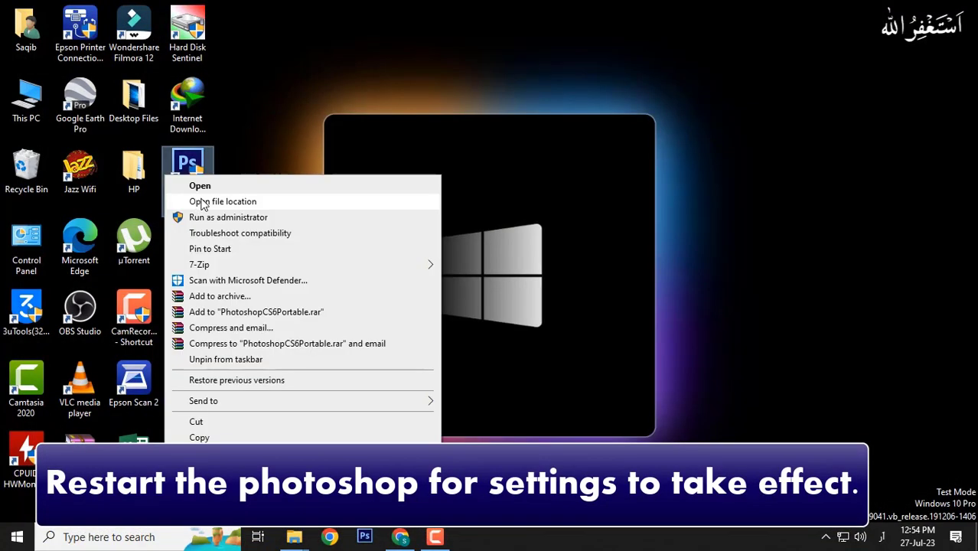
pyautogui.click(210, 189)
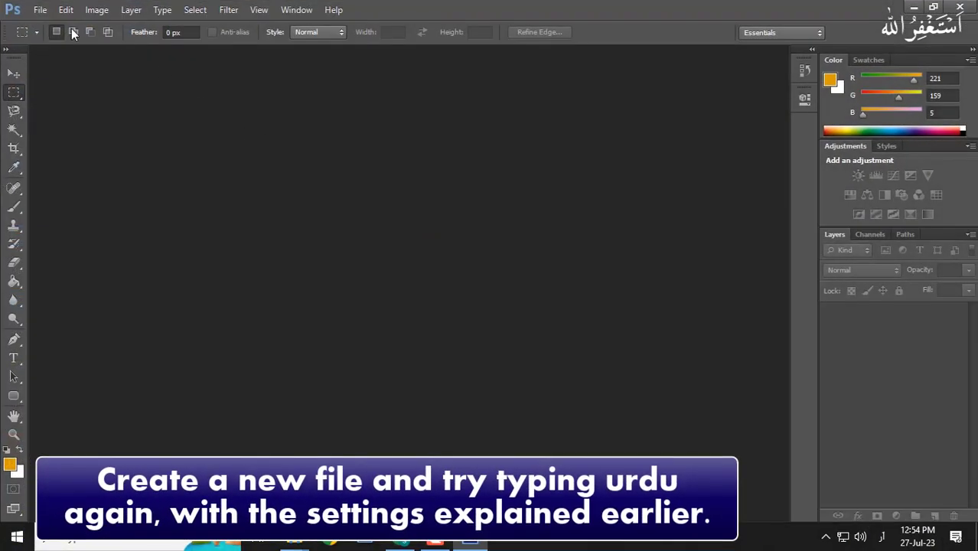
# - Create a new blank 8.2 × 11.6 inch document
pyautogui.click(40, 10)
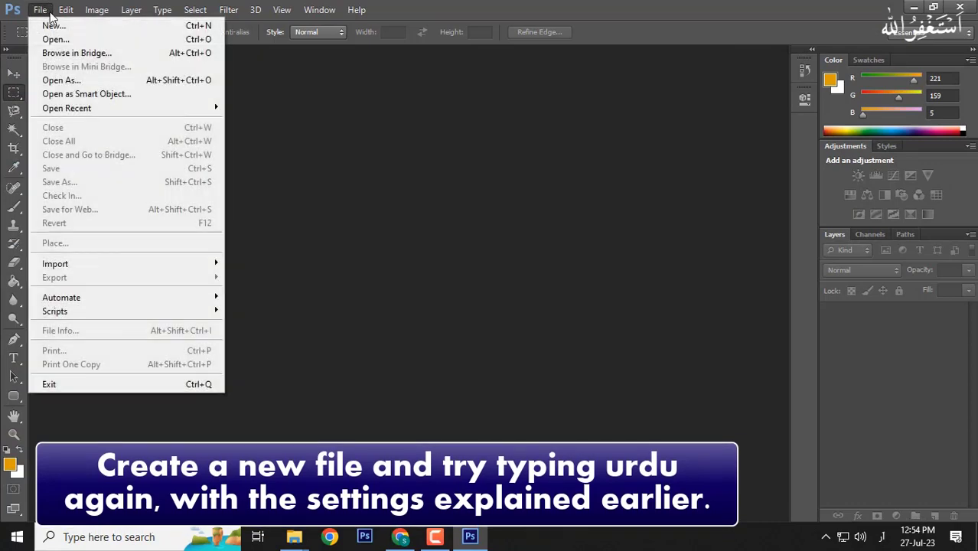
pyautogui.click(46, 22)
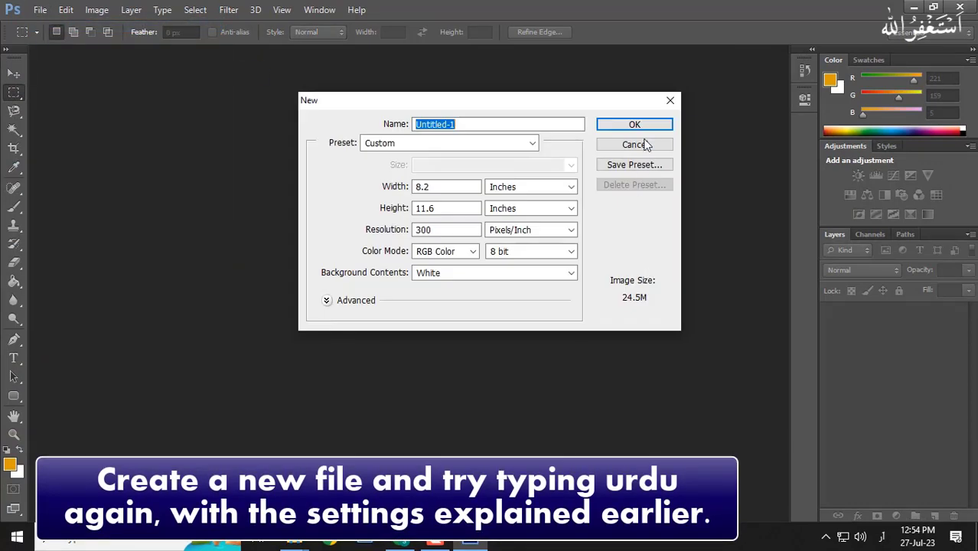
pyautogui.click(646, 128)
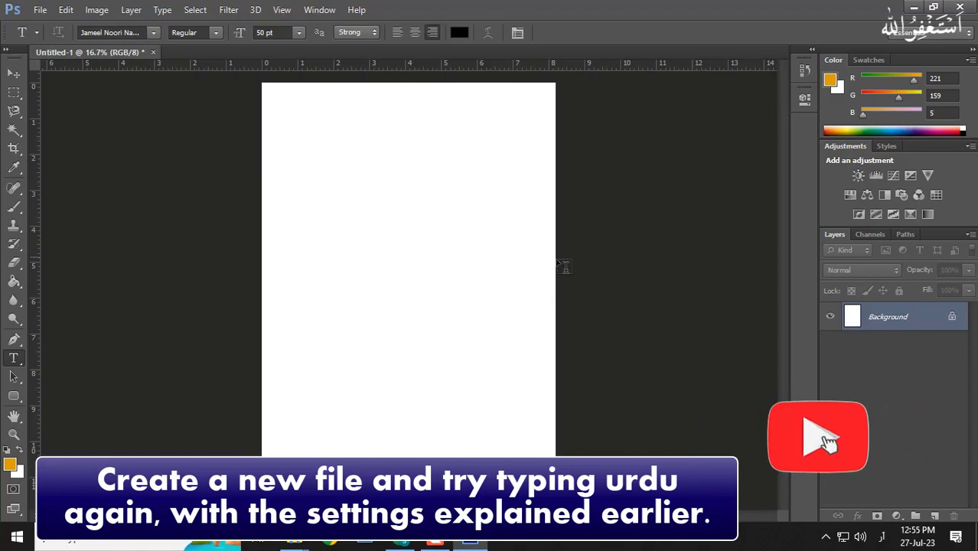
# - Type 'ایڈوب فوٹوشاپ میں اردو لکھنا ہوا آسان۔' on the page in Jameel Noori Nastaleeq
pyautogui.click(550, 264)
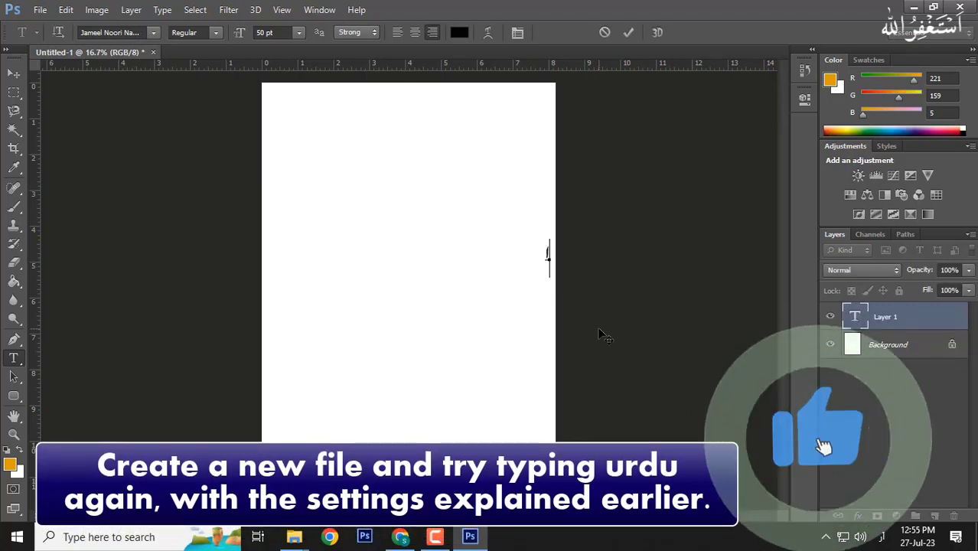
pyautogui.write('ایڈہ')
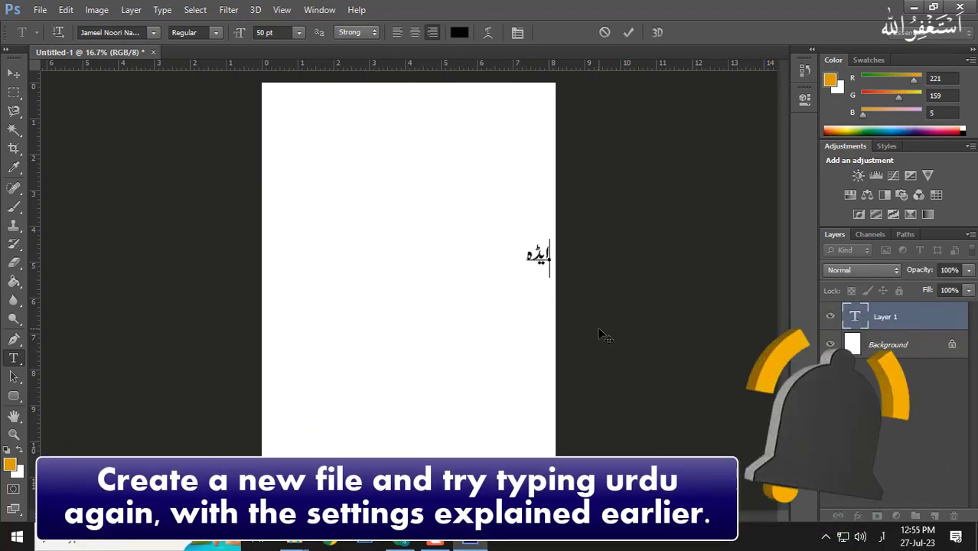
pyautogui.write('وب فو')
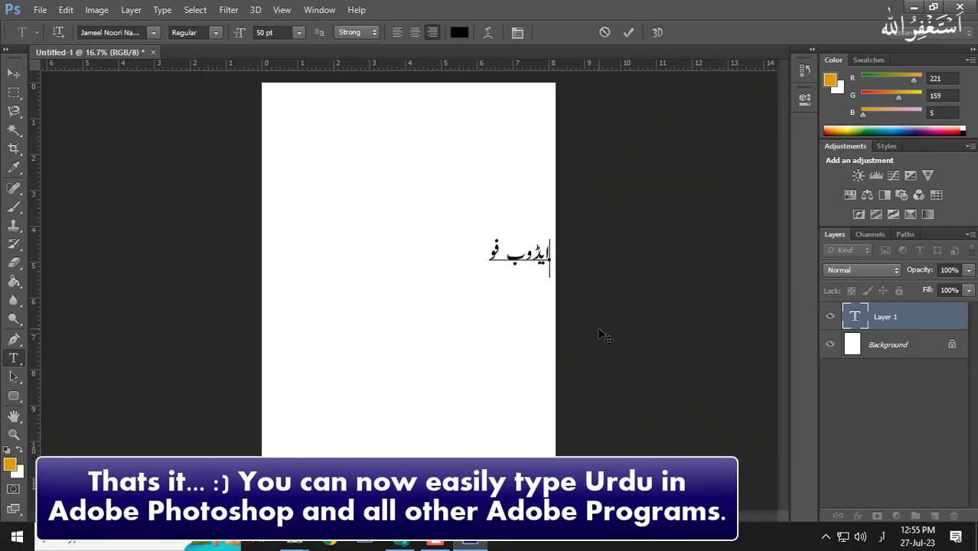
pyautogui.write('ٹو')
pyautogui.write('شاپ م')
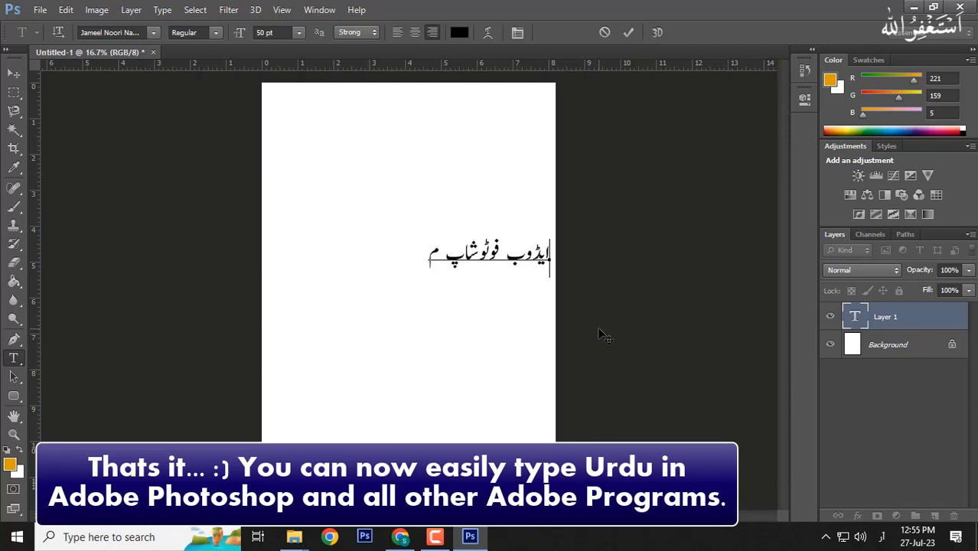
pyautogui.write('یں ا')
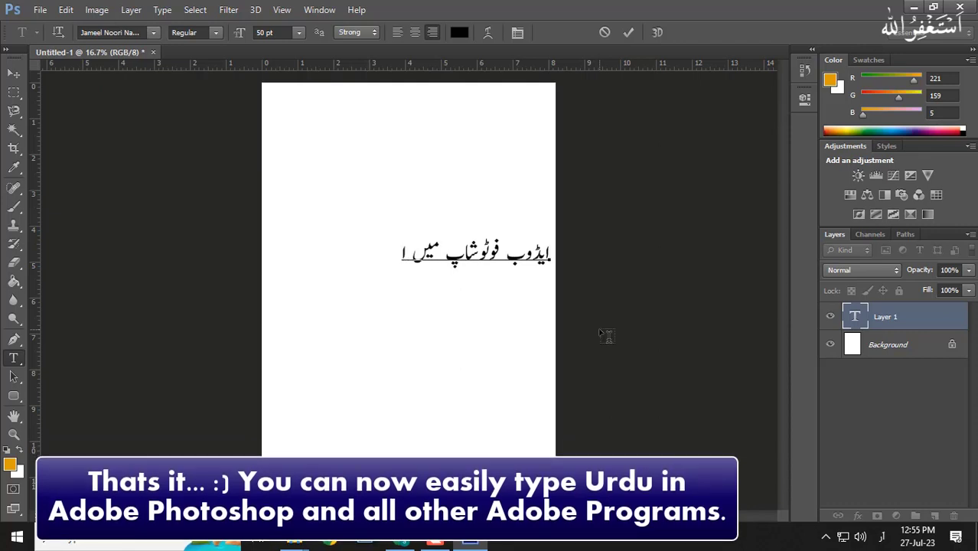
pyautogui.write('ردو ل')
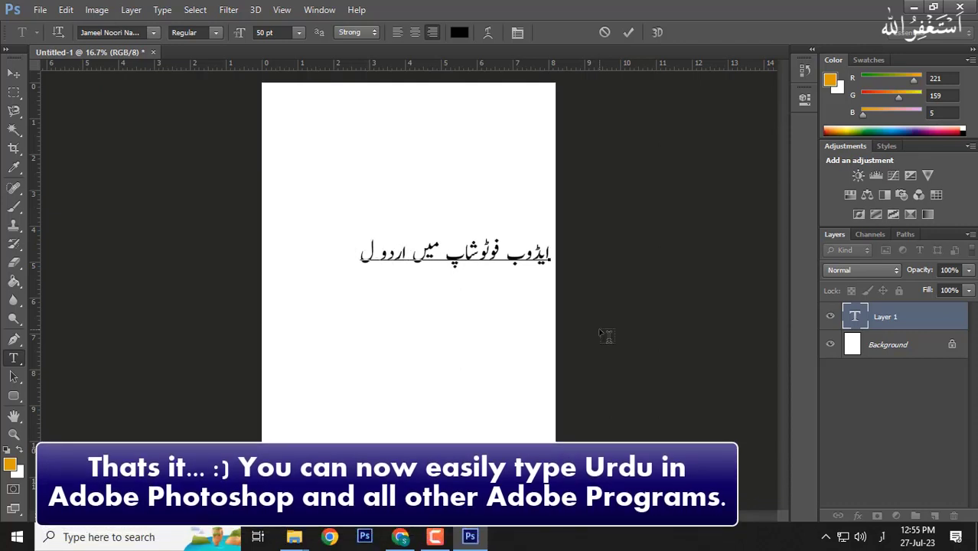
pyautogui.write('کھنا ہ')
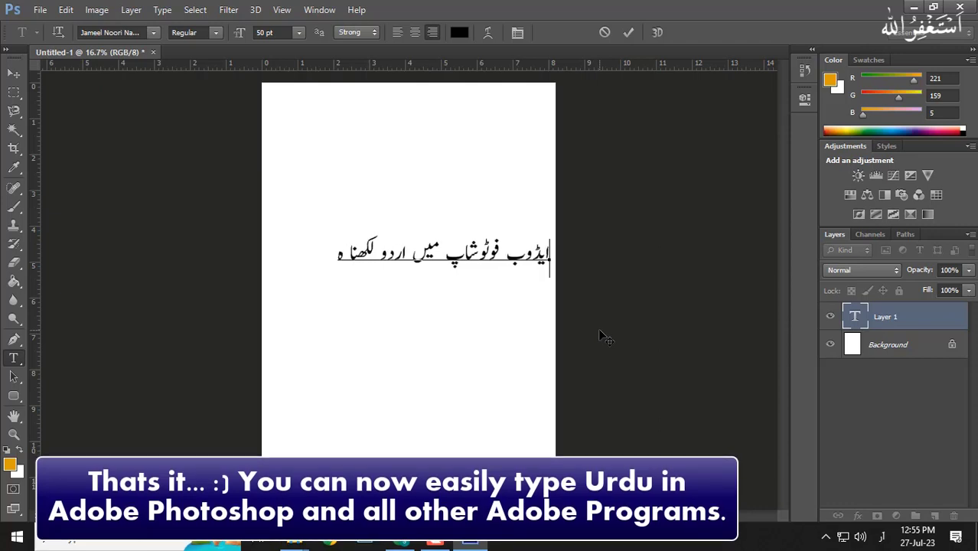
pyautogui.write('وا آسا')
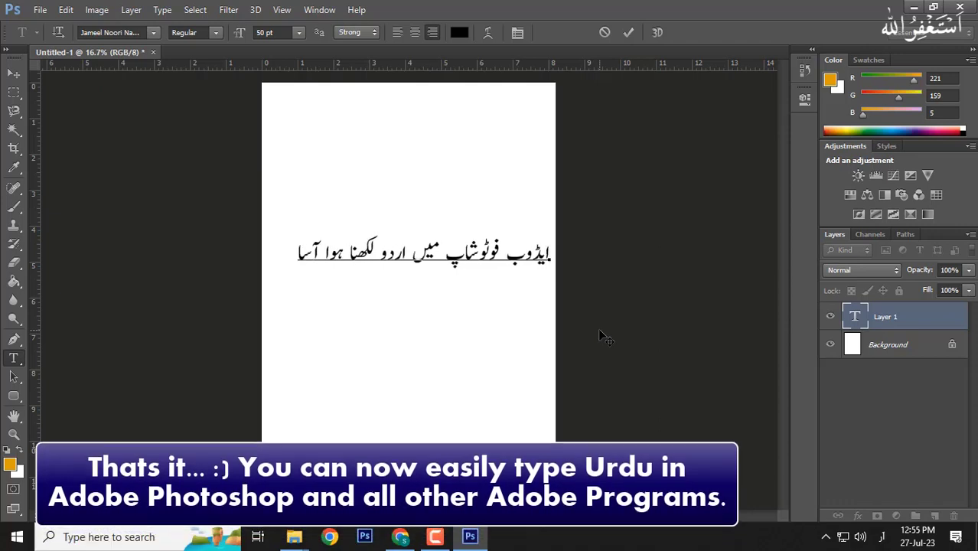
pyautogui.write('ن۔')
pyautogui.press('Return')
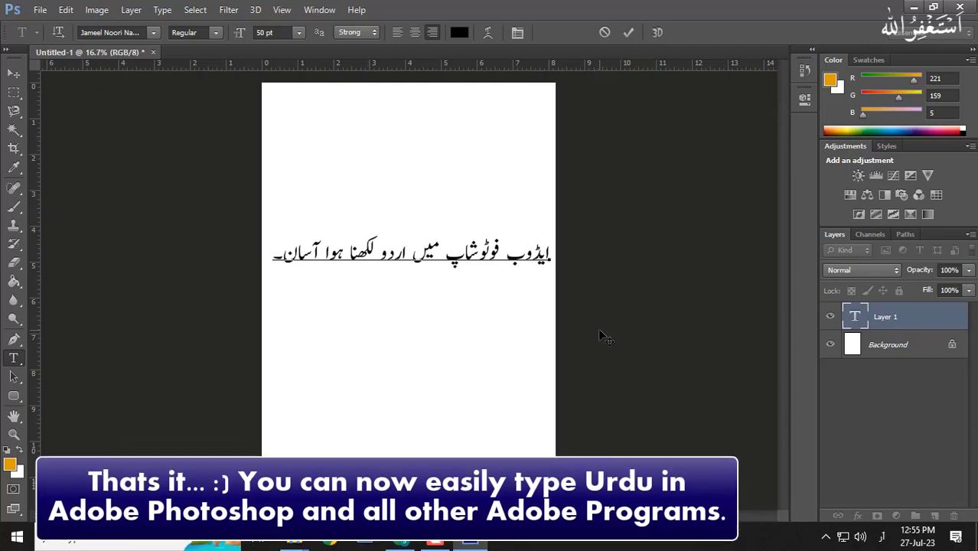
# - Commit the Urdu sentence as a type layer using the Move tool, then deselect it
pyautogui.click(13, 75)
pyautogui.click(628, 210)
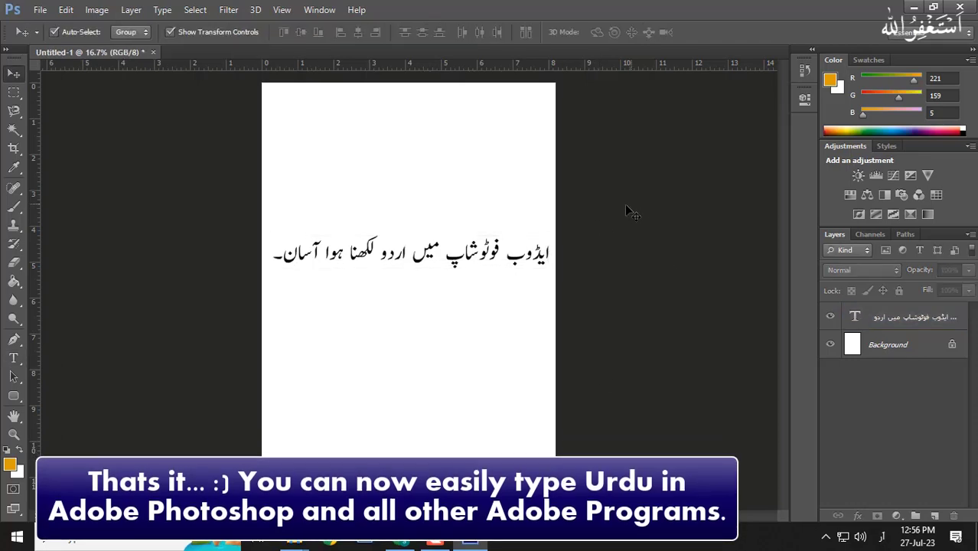